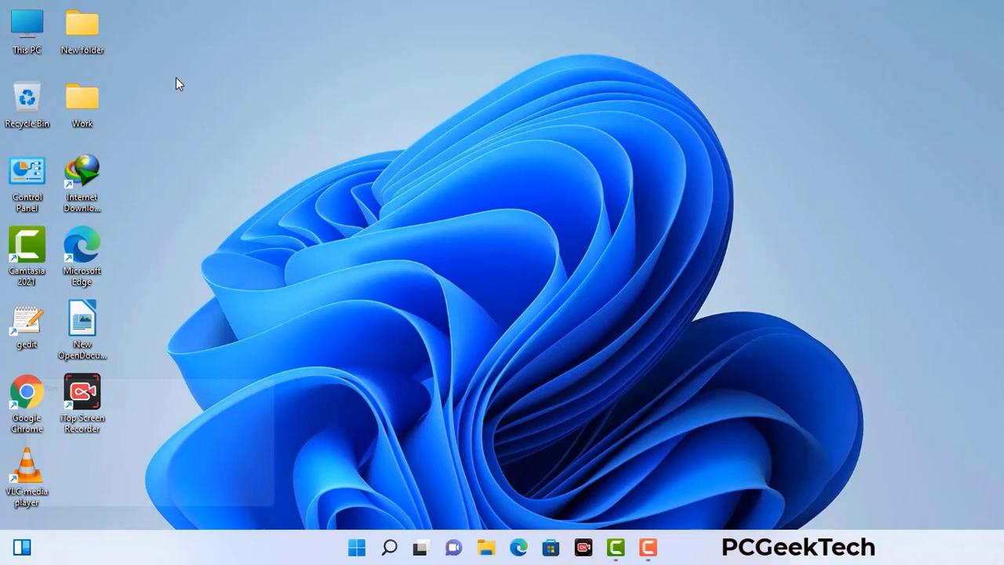
# Launch System Configuration with the msconfig command from the Run box.
pyautogui.press('super+r')
pyautogui.moveTo(172, 382); pyautogui.dragTo(442, 124)
pyautogui.click(399, 197)
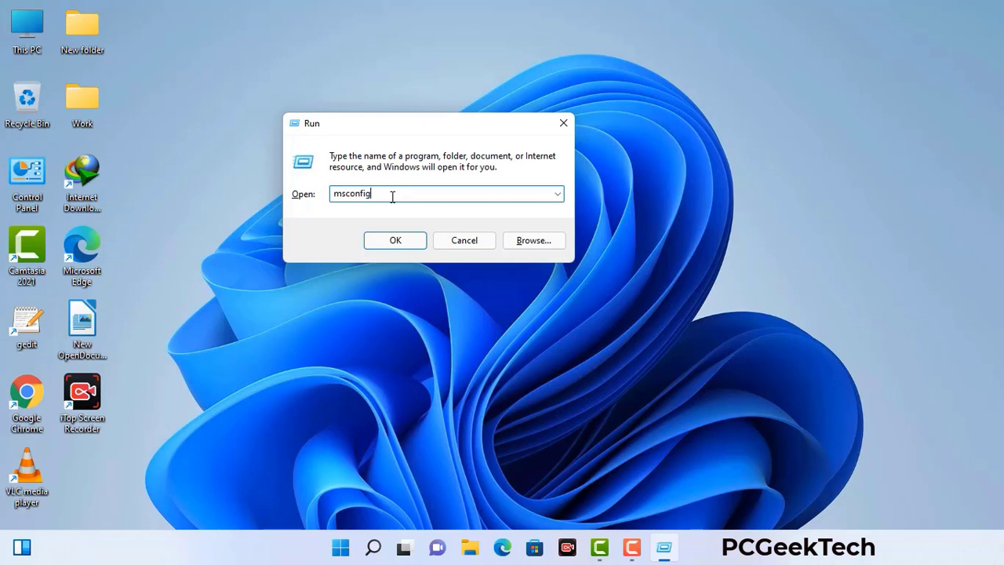
pyautogui.click(387, 244)
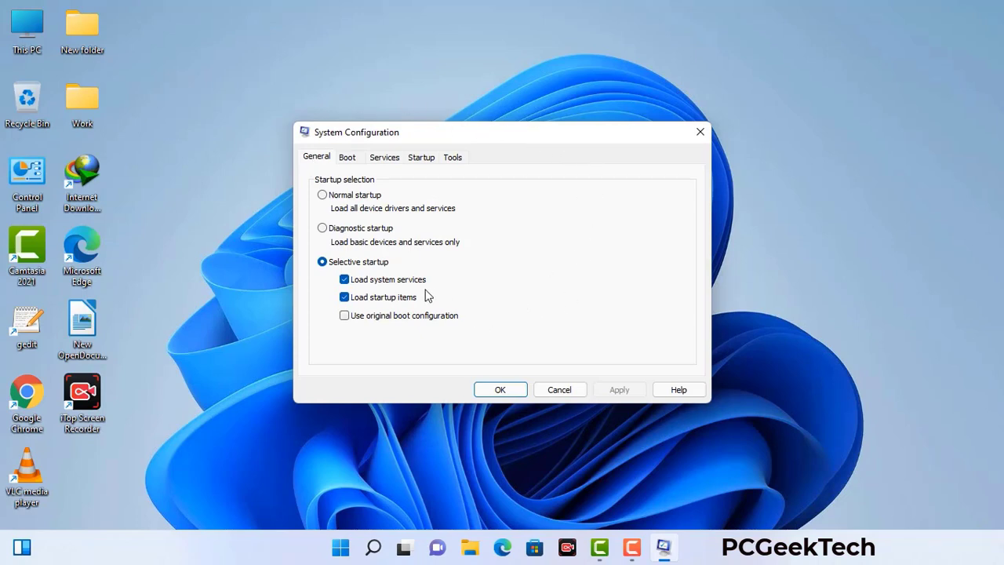
# Enable Safe boot with the Network option on the Boot tab, apply it, and confirm the restart.
pyautogui.click(348, 159)
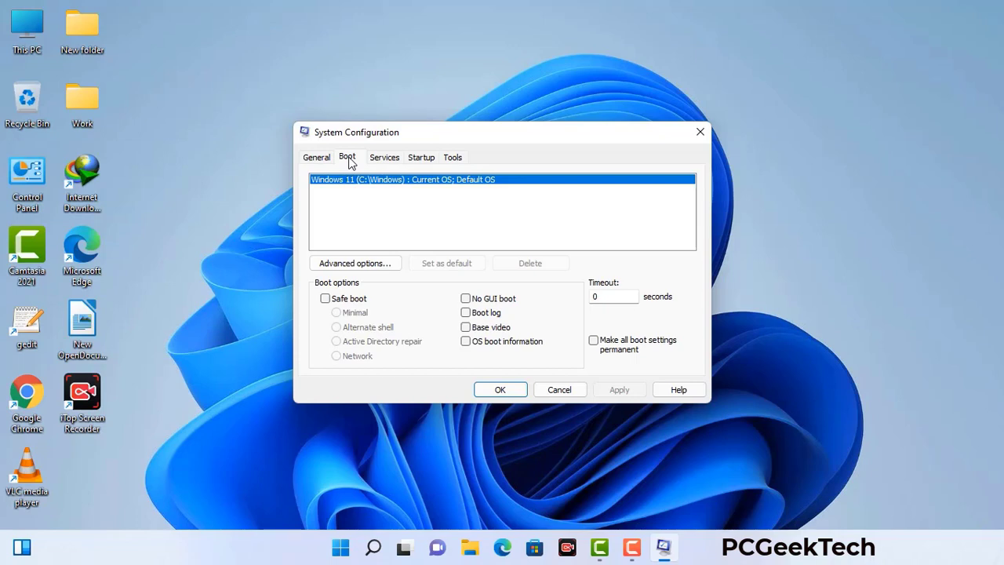
pyautogui.click(325, 300)
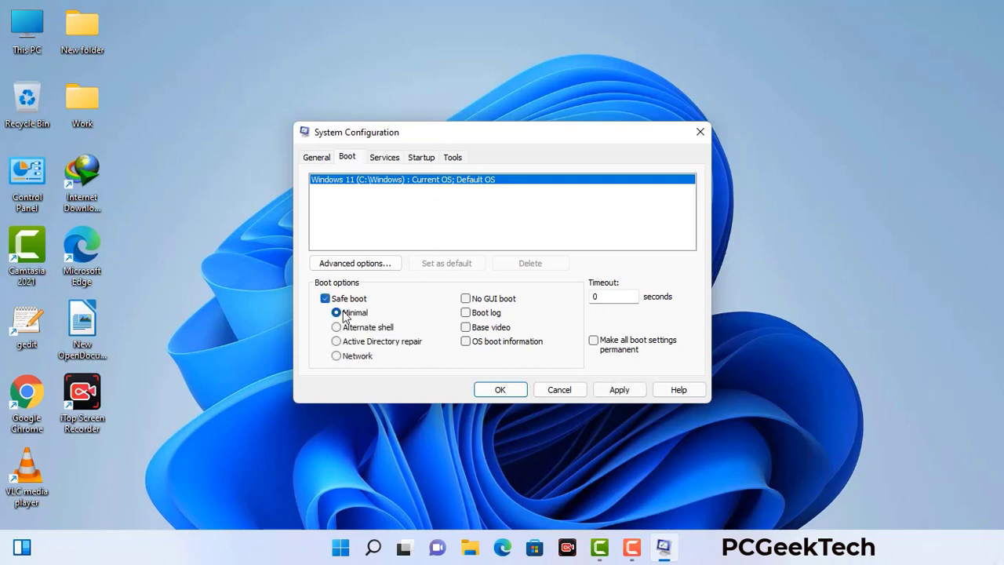
pyautogui.click(357, 358)
pyautogui.click(619, 390)
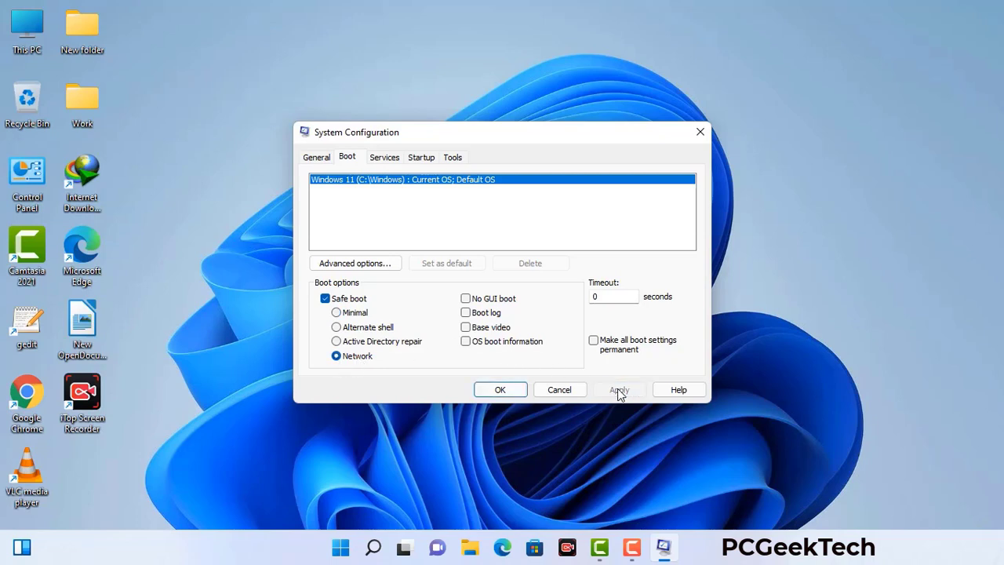
pyautogui.click(500, 389)
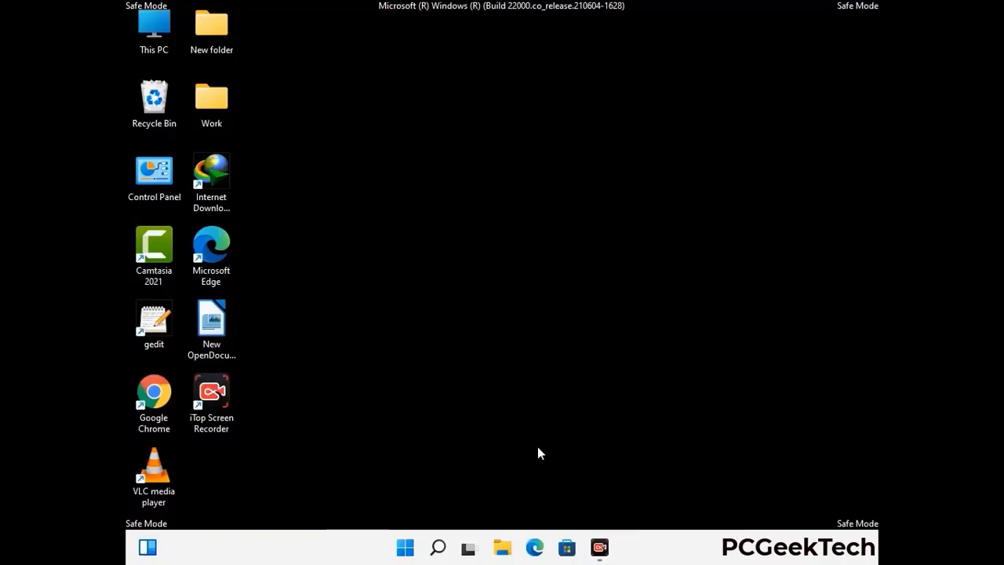
# Turn on 'Show hidden files, folders, and drives' in File Explorer Options, then close Control Panel.
pyautogui.doubleClick(154, 185)
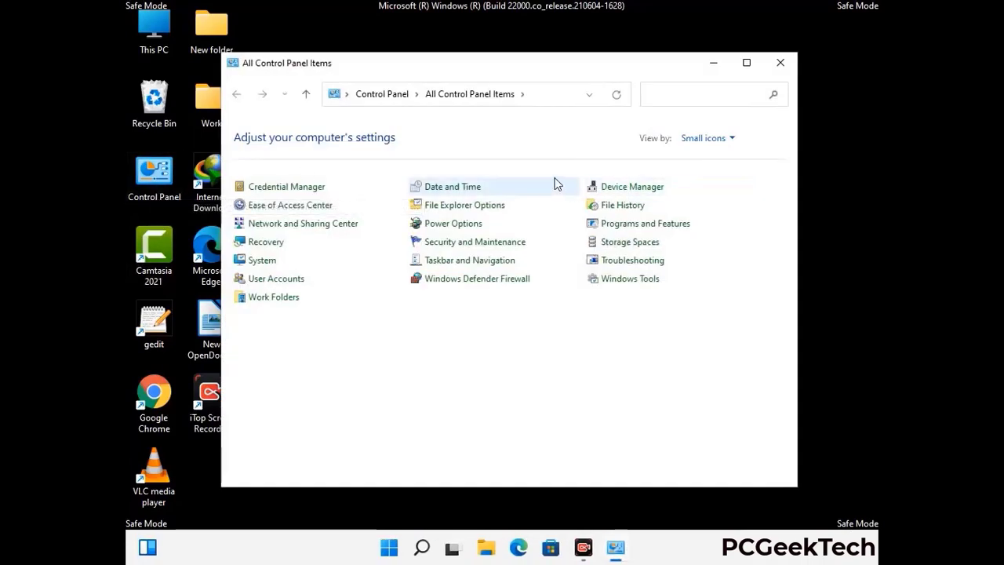
pyautogui.click(484, 209)
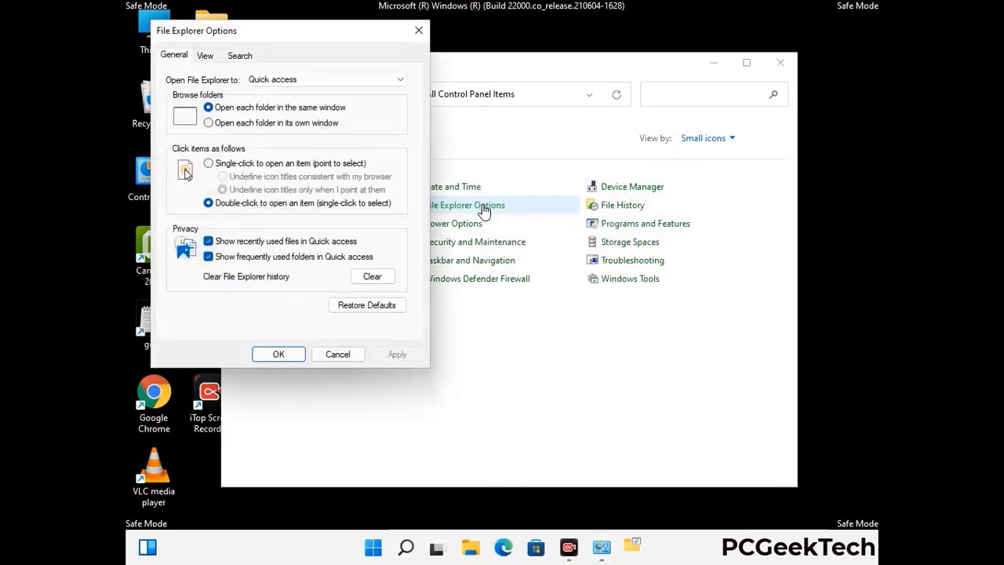
pyautogui.click(208, 57)
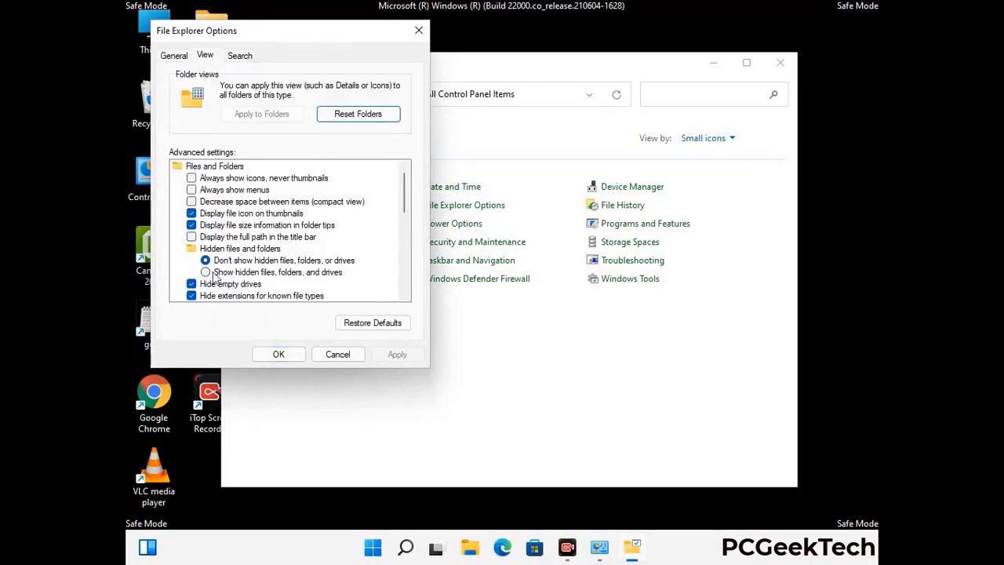
pyautogui.click(205, 273)
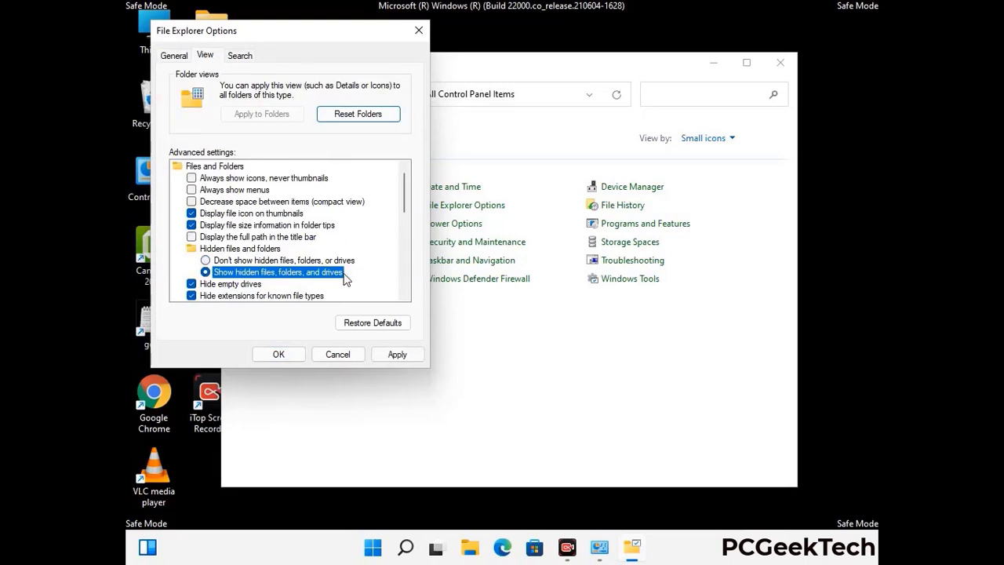
pyautogui.click(397, 355)
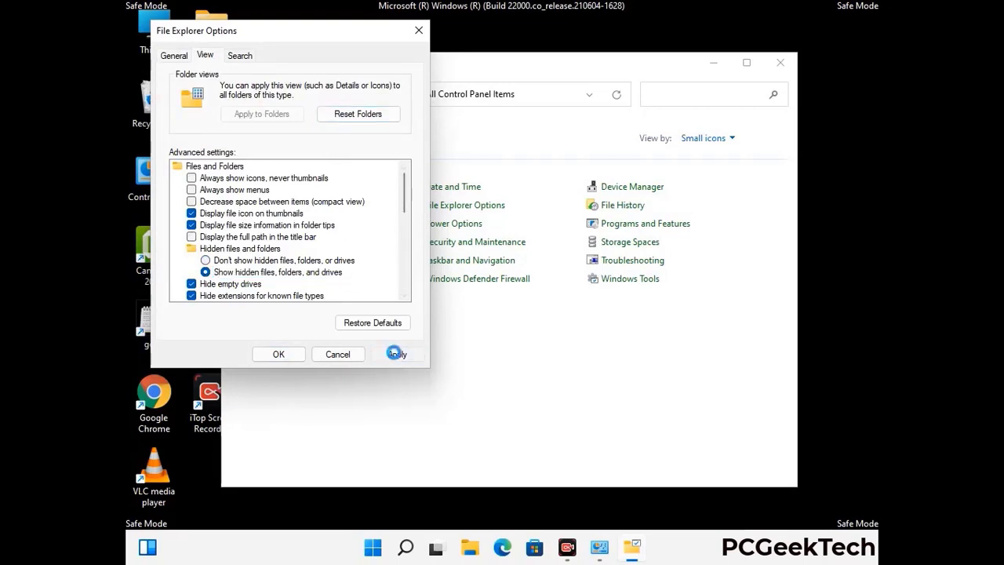
pyautogui.click(267, 355)
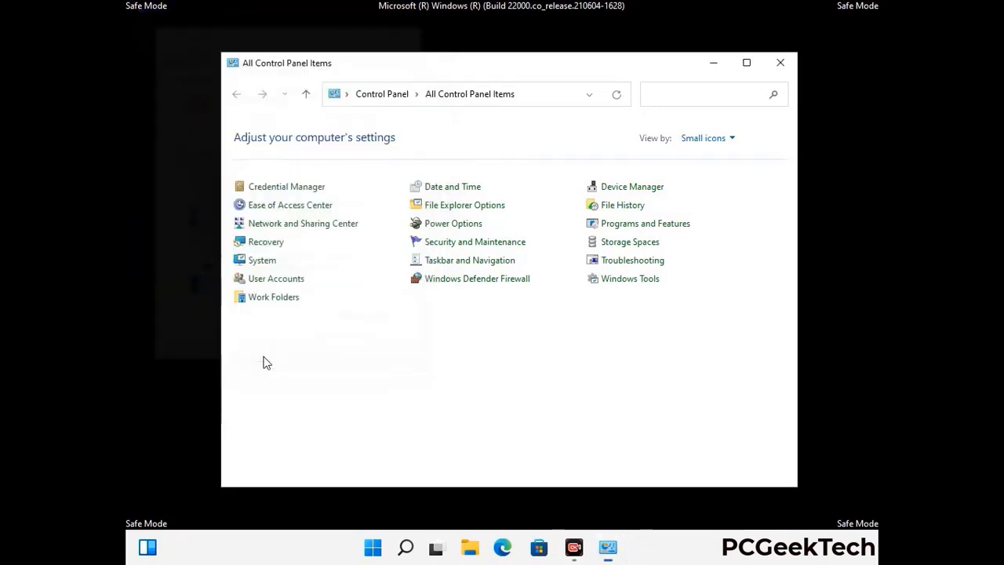
pyautogui.click(779, 65)
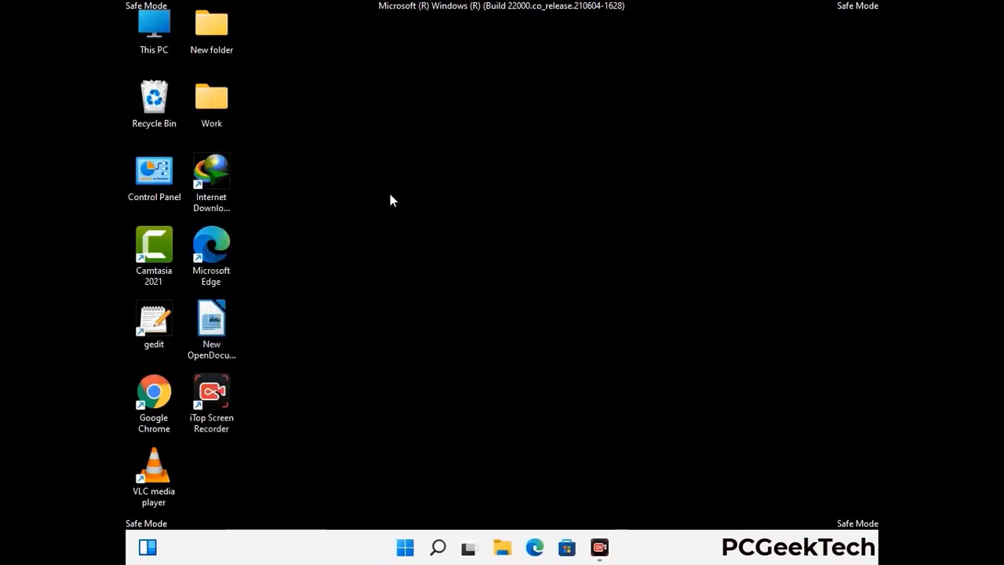
# Browse in File Explorer to C:\Windows\System32\drivers\etc.
pyautogui.doubleClick(149, 49)
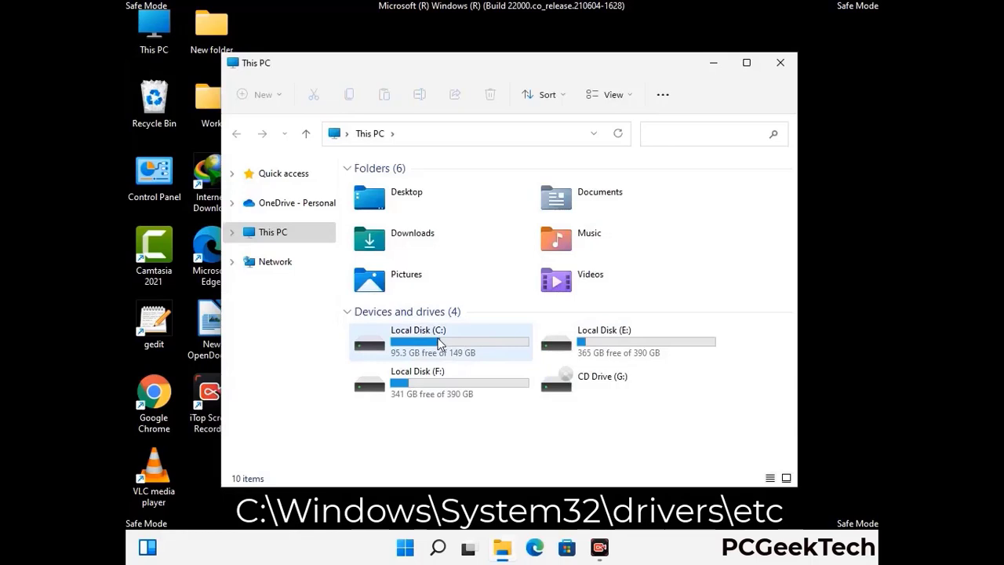
pyautogui.doubleClick(374, 346)
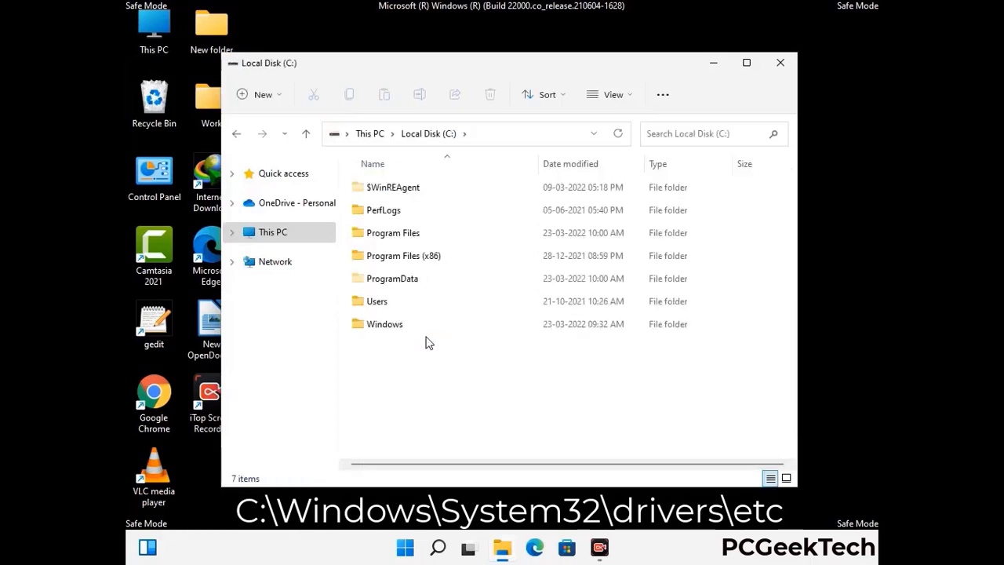
pyautogui.doubleClick(377, 324)
pyautogui.scroll(-5, 502, 333)
pyautogui.scroll(-13, 496, 339)
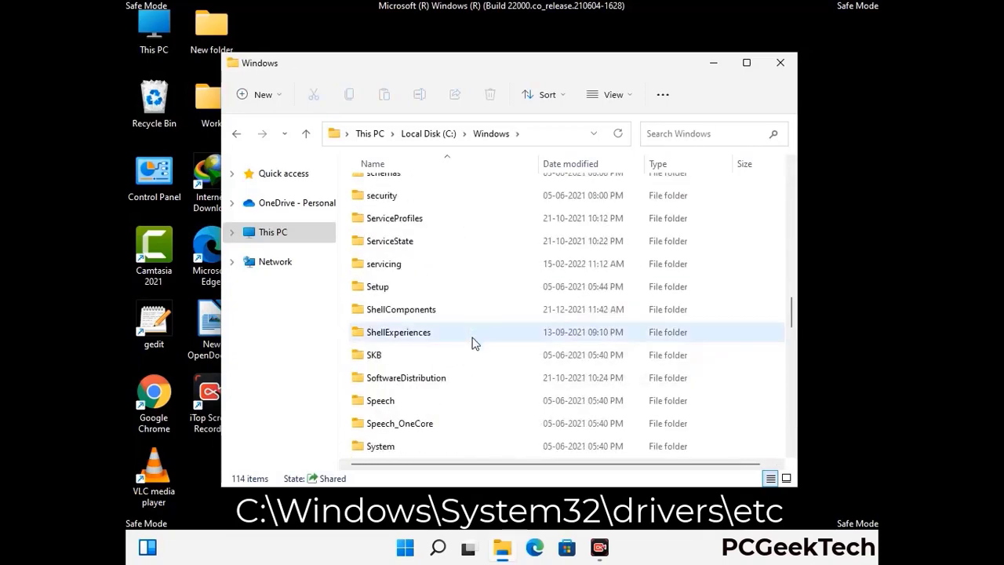
pyautogui.scroll(-2, 472, 342)
pyautogui.doubleClick(384, 331)
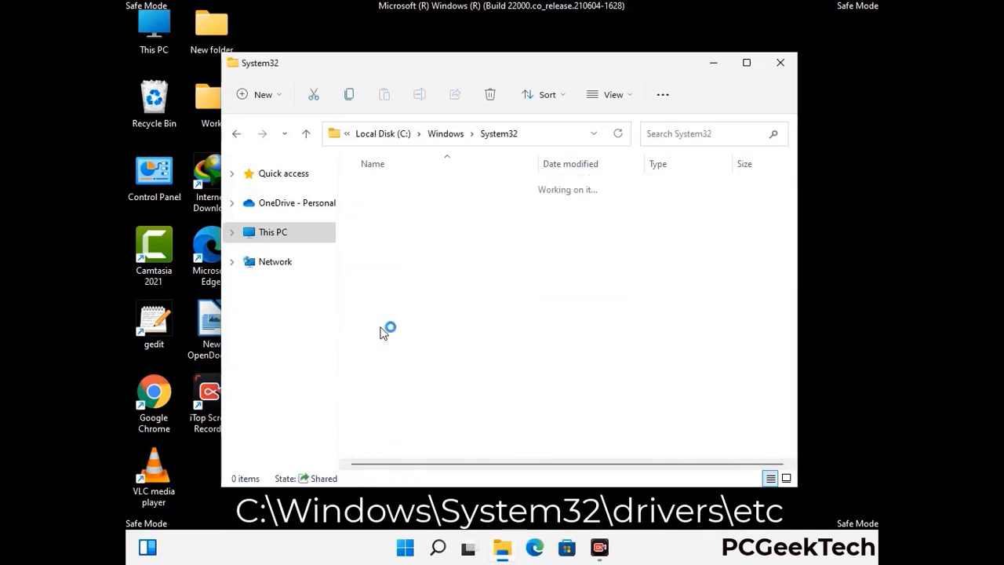
pyautogui.scroll(-5, 431, 341)
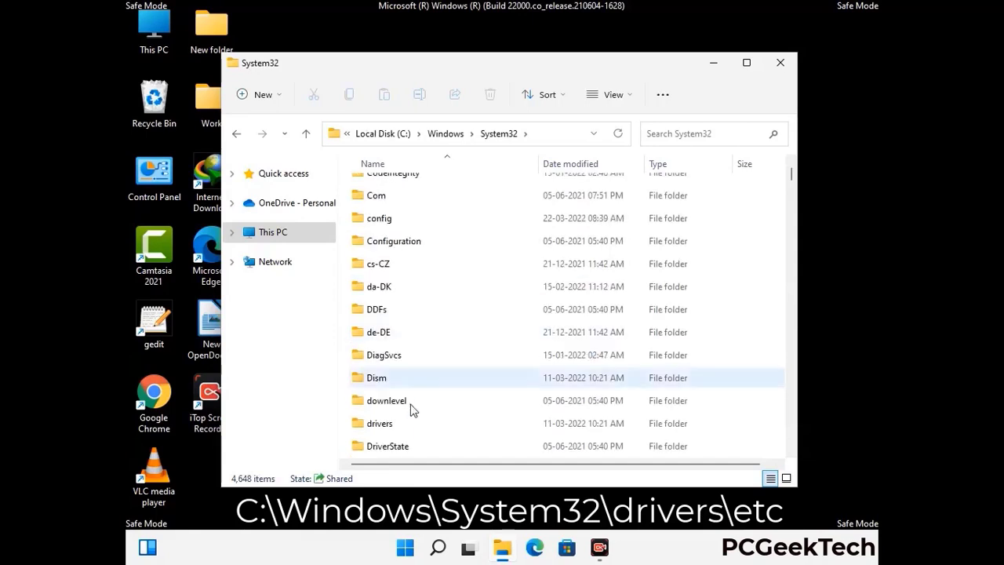
pyautogui.doubleClick(386, 425)
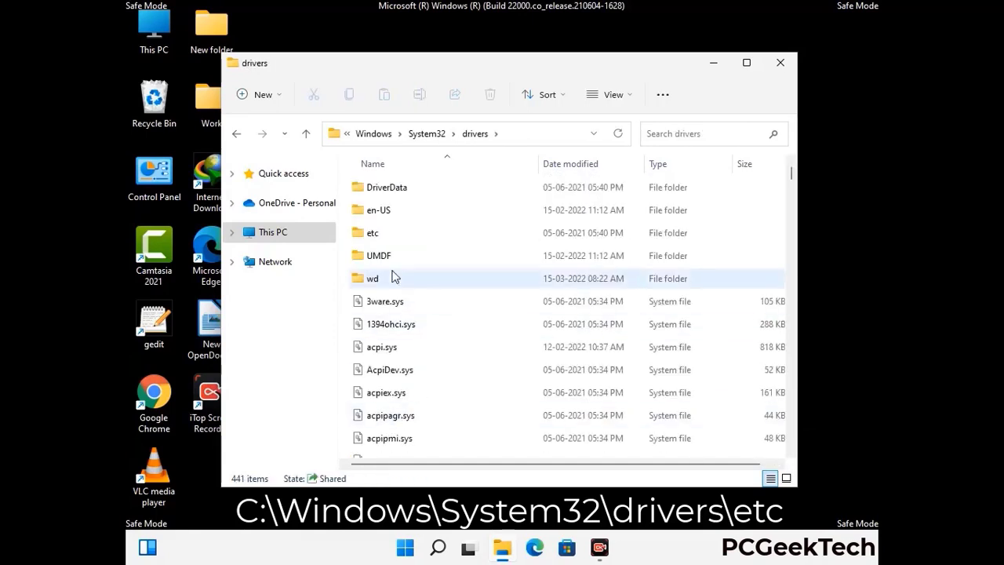
pyautogui.doubleClick(373, 233)
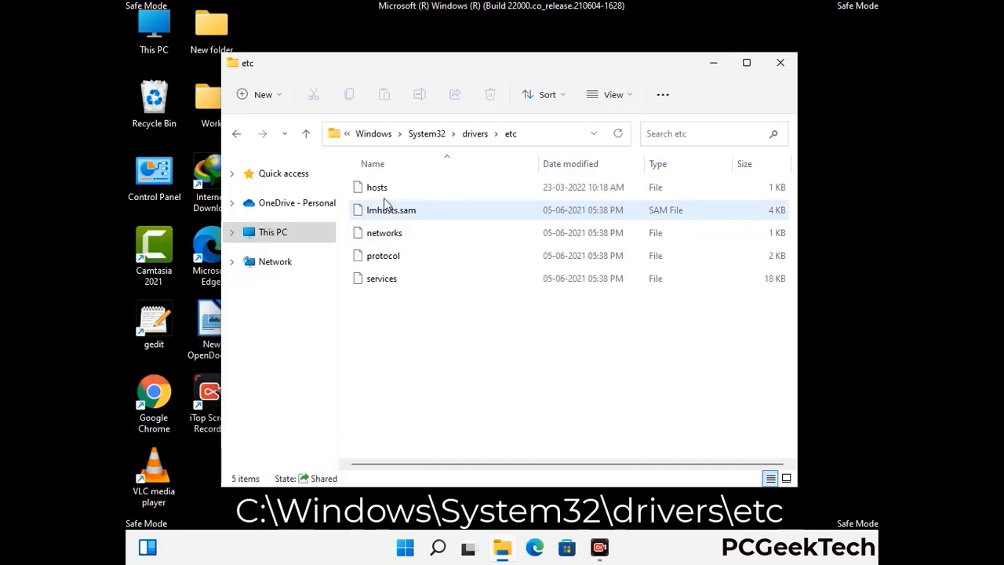
# Open the hosts file, choosing Notepad as the app.
pyautogui.click(384, 193)
pyautogui.doubleClick(383, 192)
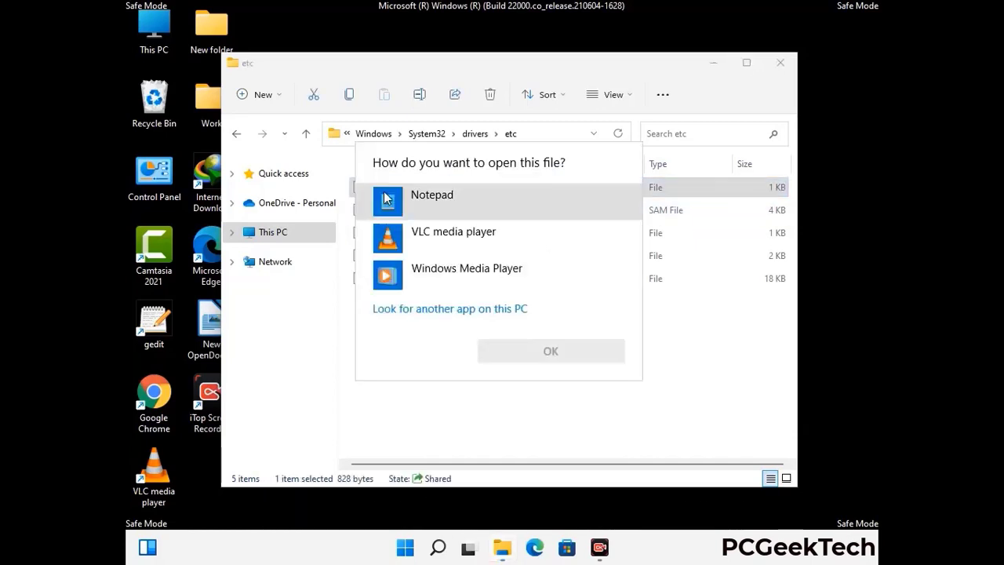
pyautogui.click(453, 200)
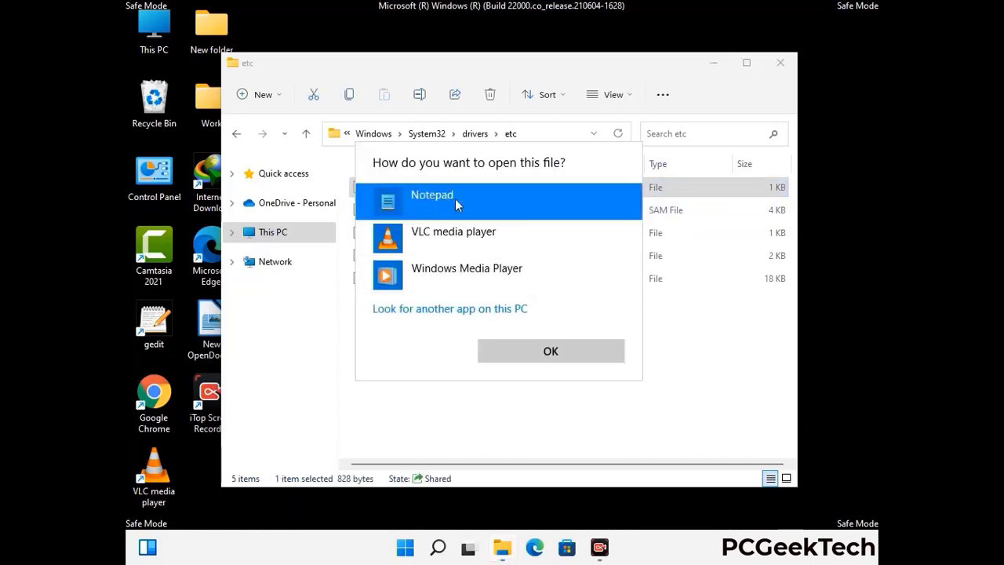
# Add an empty line after the last localhost line in hosts and save the file.
pyautogui.click(551, 351)
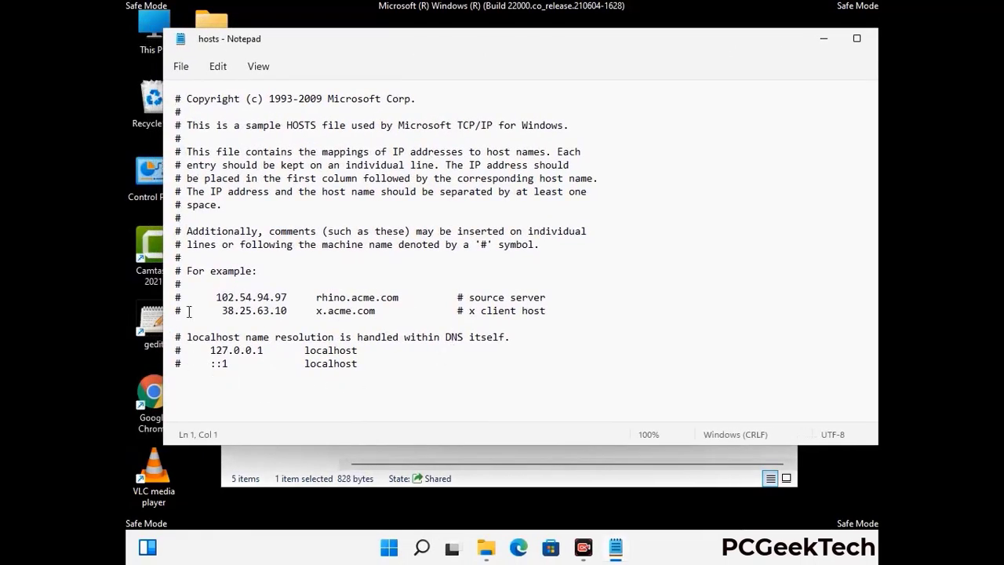
pyautogui.click(376, 369)
pyautogui.press('Return')
pyautogui.scroll(-1, 384, 227)
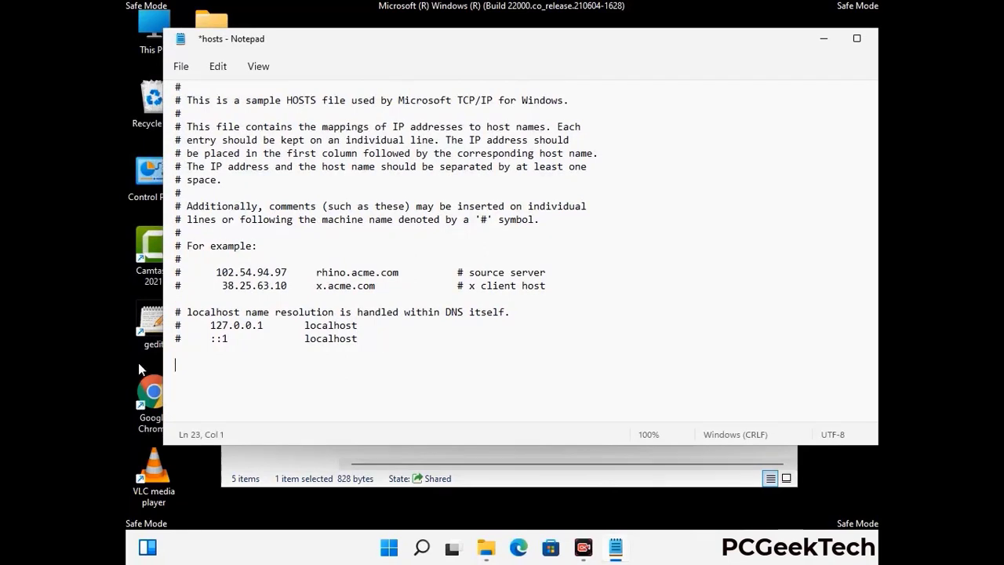
pyautogui.click(181, 66)
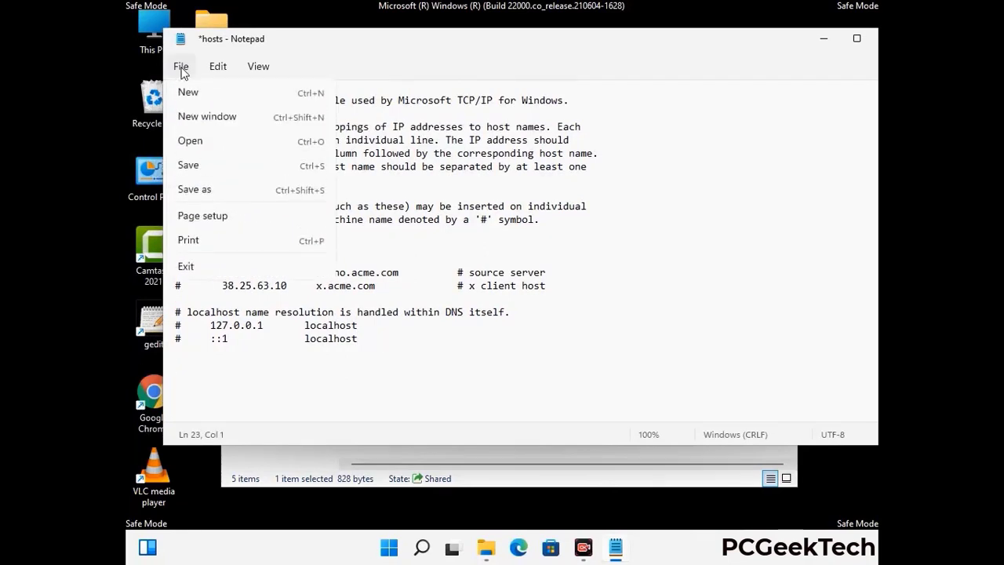
pyautogui.click(188, 168)
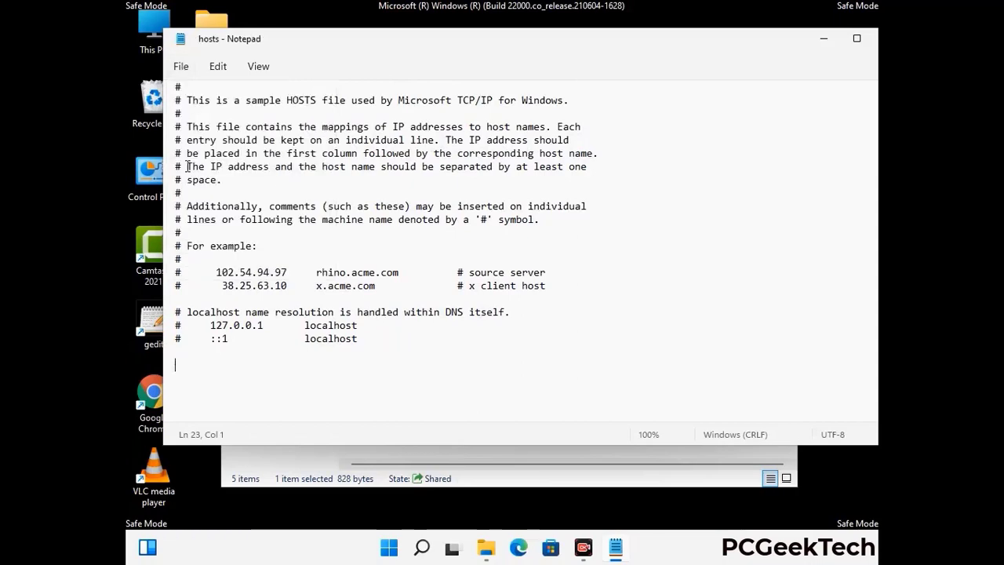
# Close Notepad and the File Explorer window.
pyautogui.moveTo(757, 49); pyautogui.dragTo(642, 48)
pyautogui.click(772, 40)
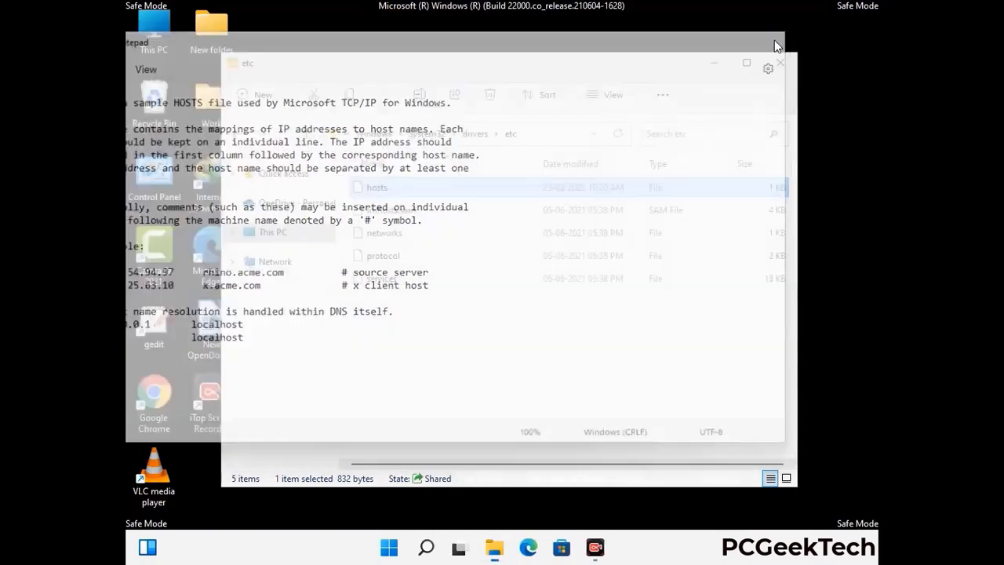
pyautogui.click(781, 62)
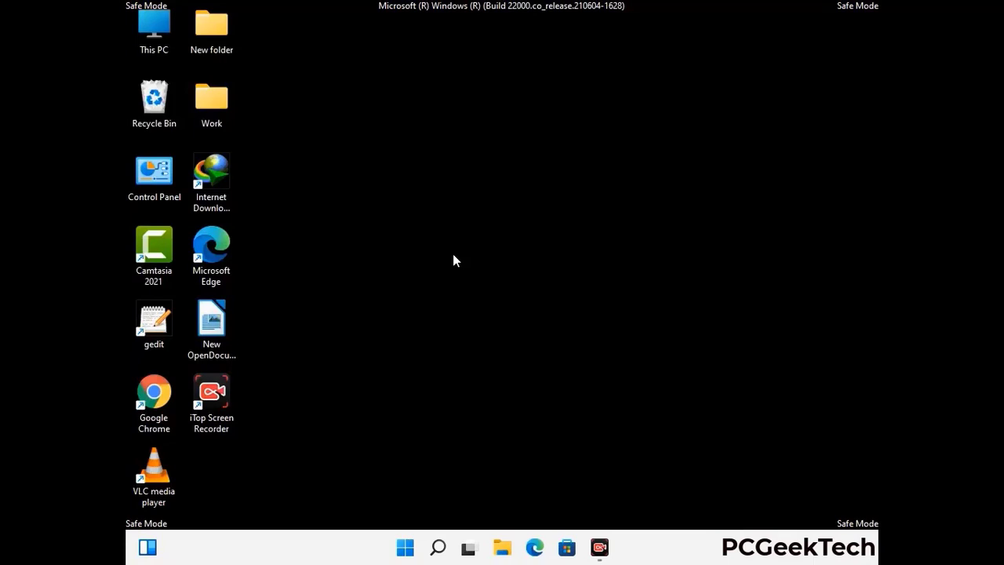
# Open the Roaming AppData folder by running %appdata%.
pyautogui.press('super+r')
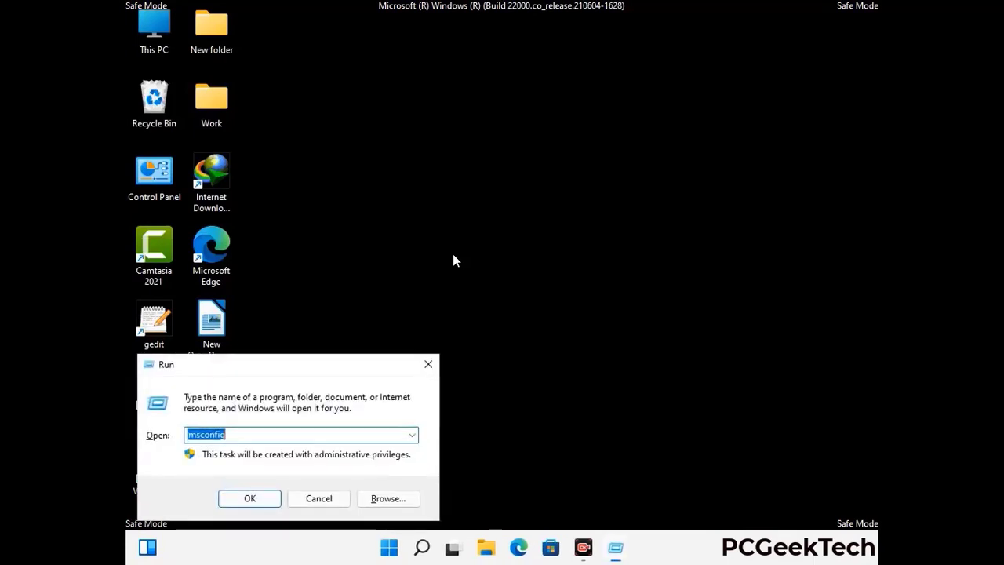
pyautogui.moveTo(287, 359); pyautogui.dragTo(467, 156)
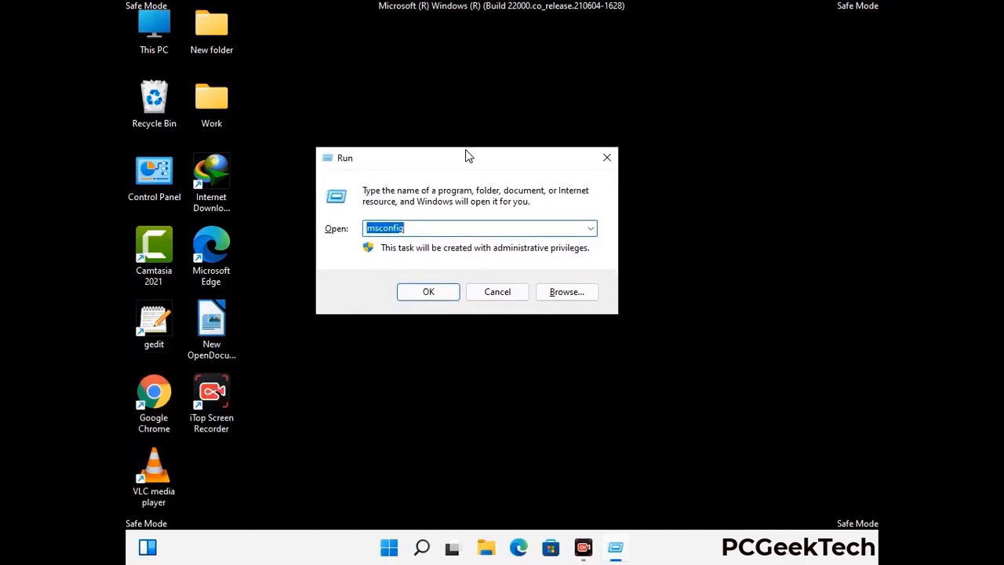
pyautogui.write('%')
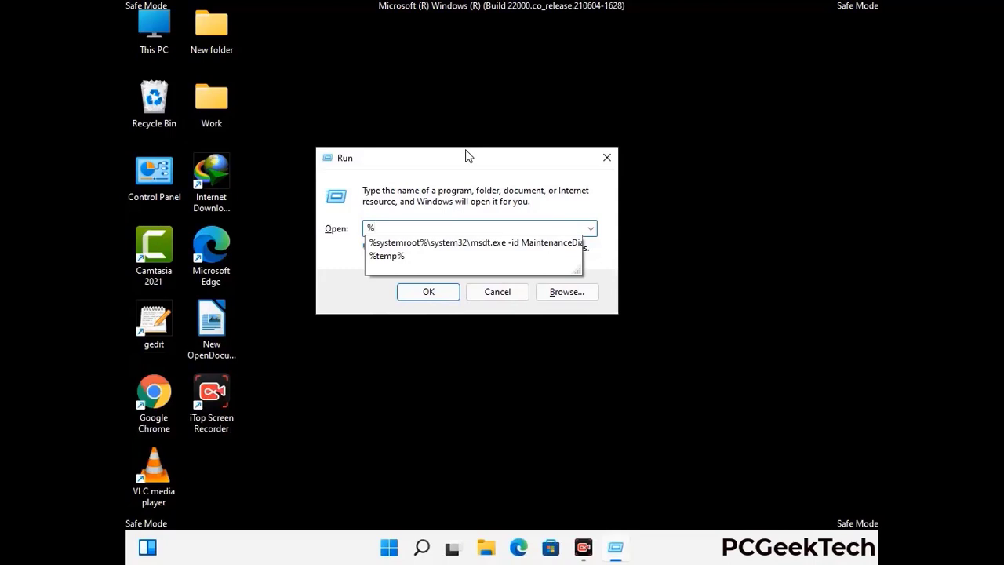
pyautogui.write('appdata%')
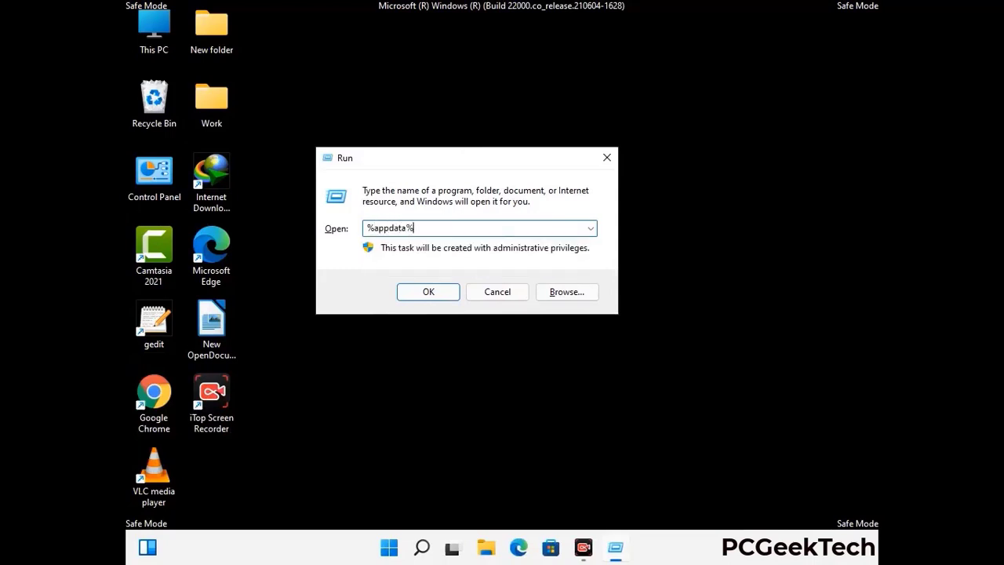
pyautogui.press('Return')
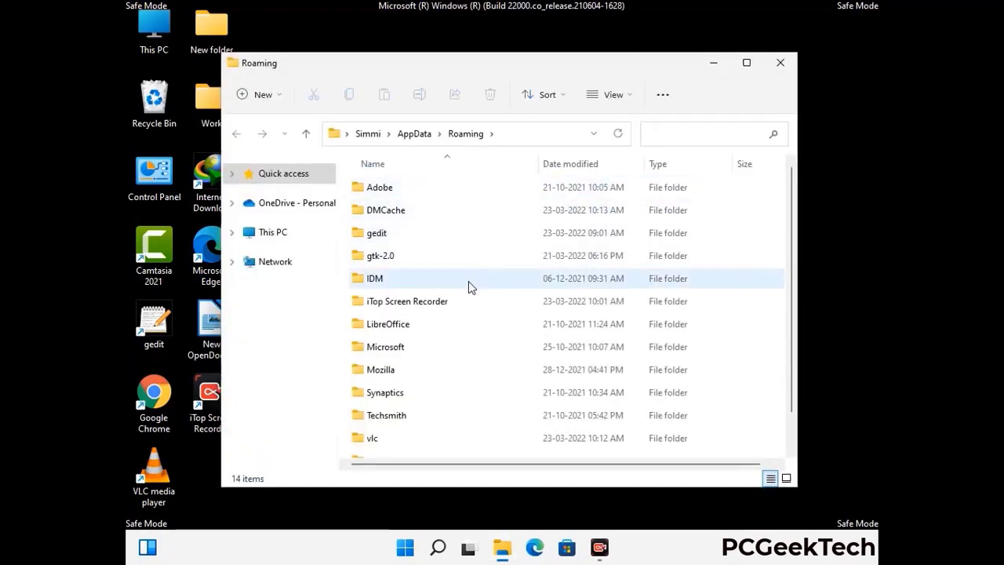
# Delete the Zoom folder from AppData\Roaming and close the window.
pyautogui.scroll(-2, 471, 283)
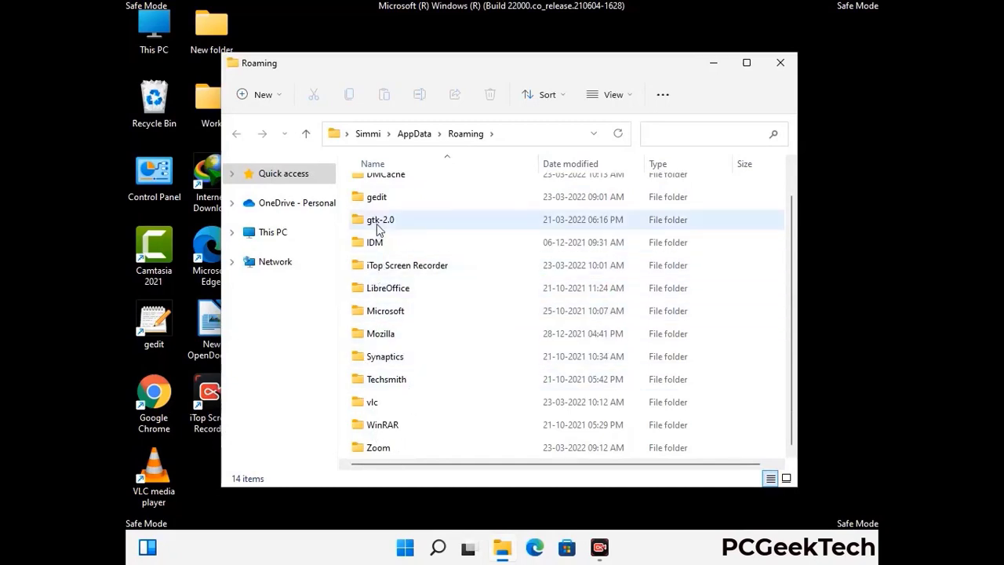
pyautogui.scroll(2, 375, 239)
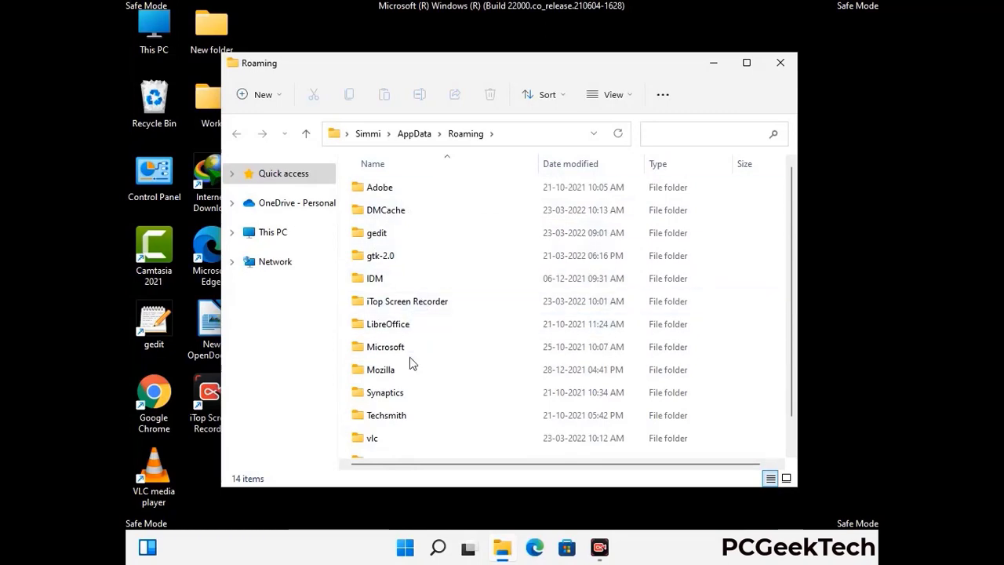
pyautogui.scroll(-2, 415, 392)
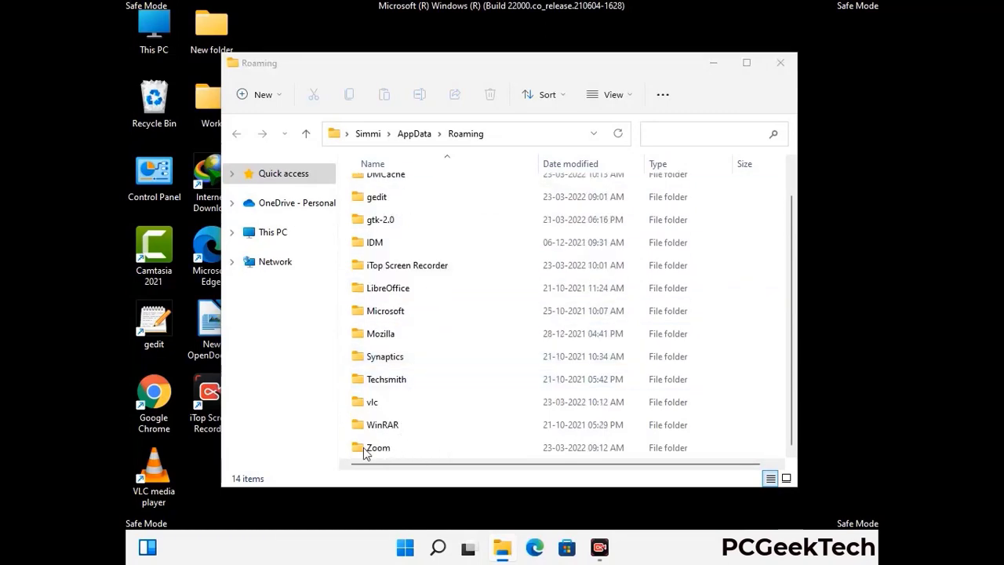
pyautogui.click(562, 444)
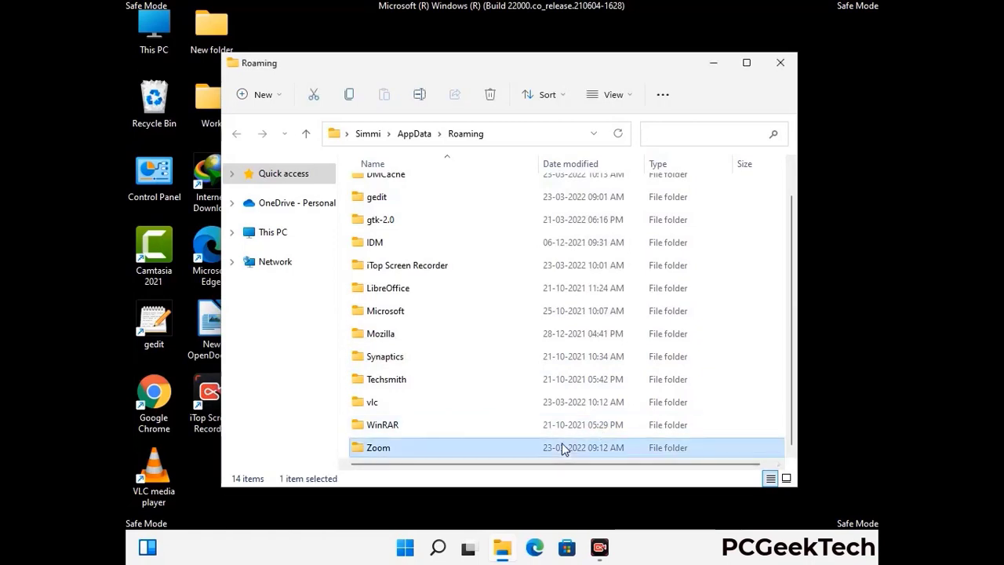
pyautogui.click(491, 95)
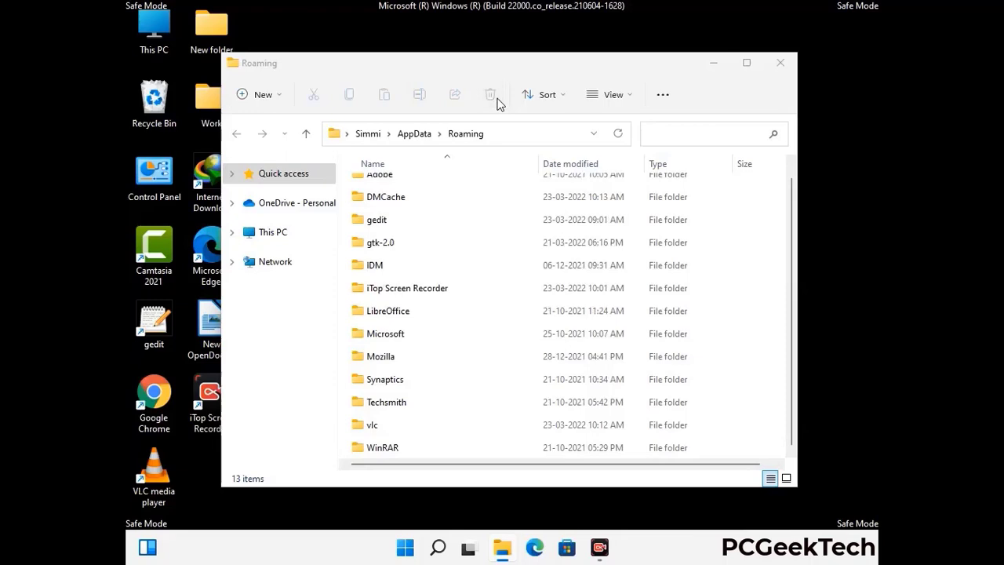
pyautogui.click(779, 66)
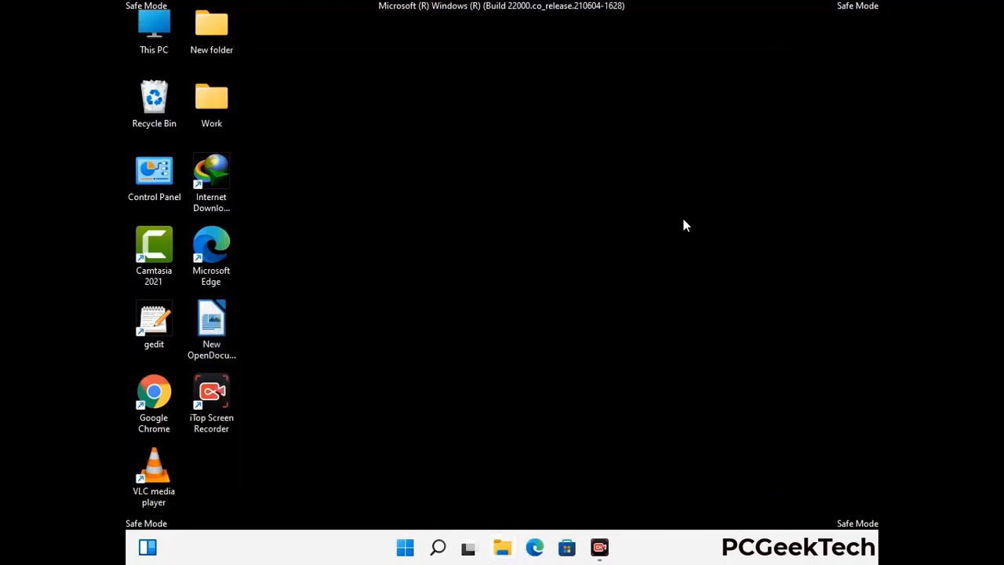
# Open the Local AppData folder by running %LocalAppData%.
pyautogui.press('super+r')
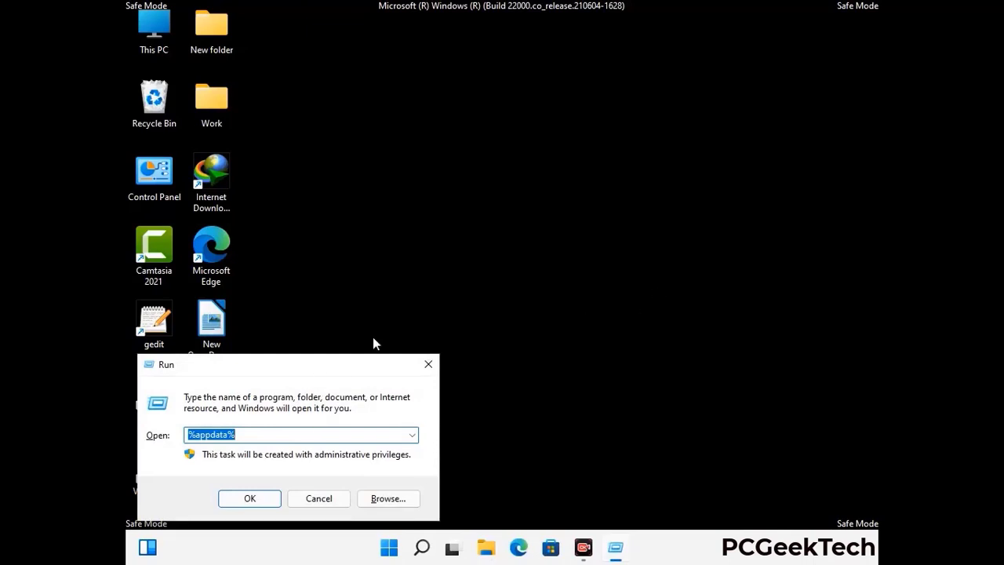
pyautogui.moveTo(314, 372); pyautogui.dragTo(526, 198)
pyautogui.write('%Local')
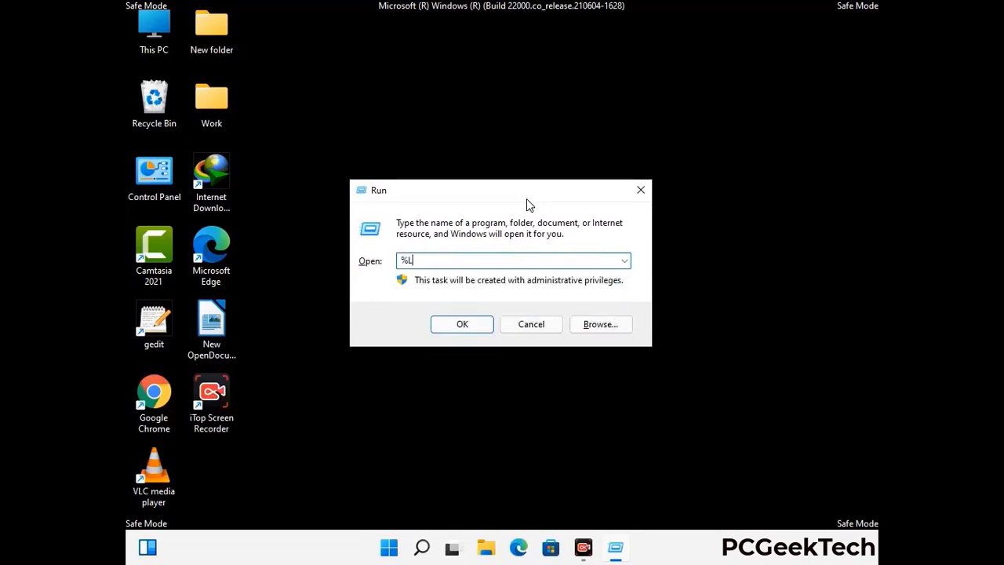
pyautogui.write('App')
pyautogui.press('Return')
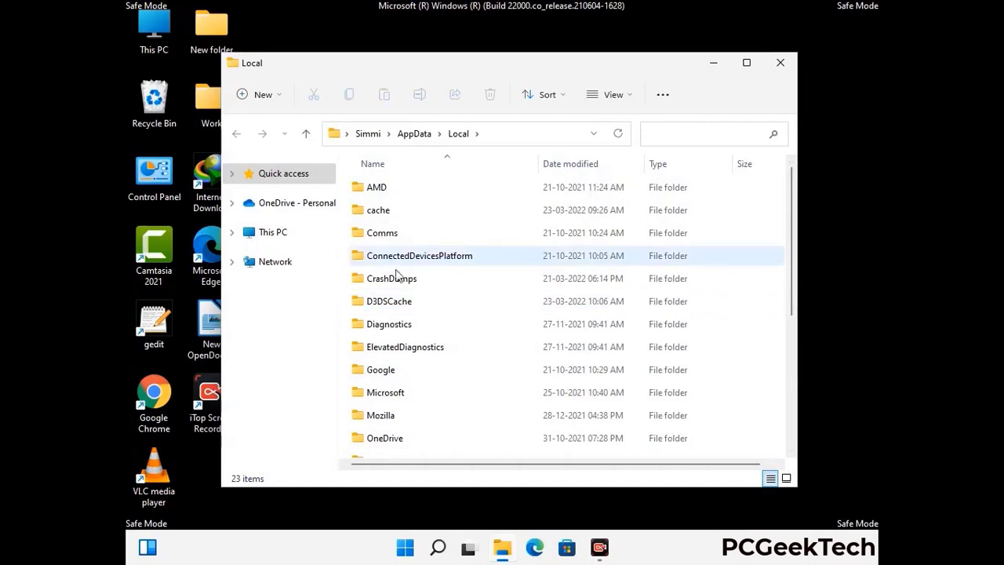
# Delete the Mozilla folder from AppData\Local and close the window.
pyautogui.scroll(-1, 418, 345)
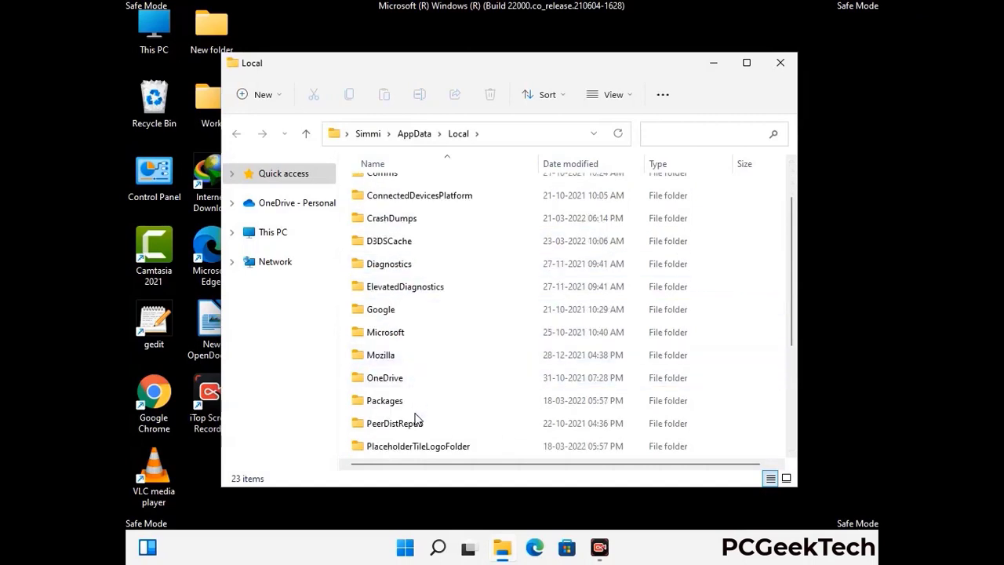
pyautogui.click(391, 358)
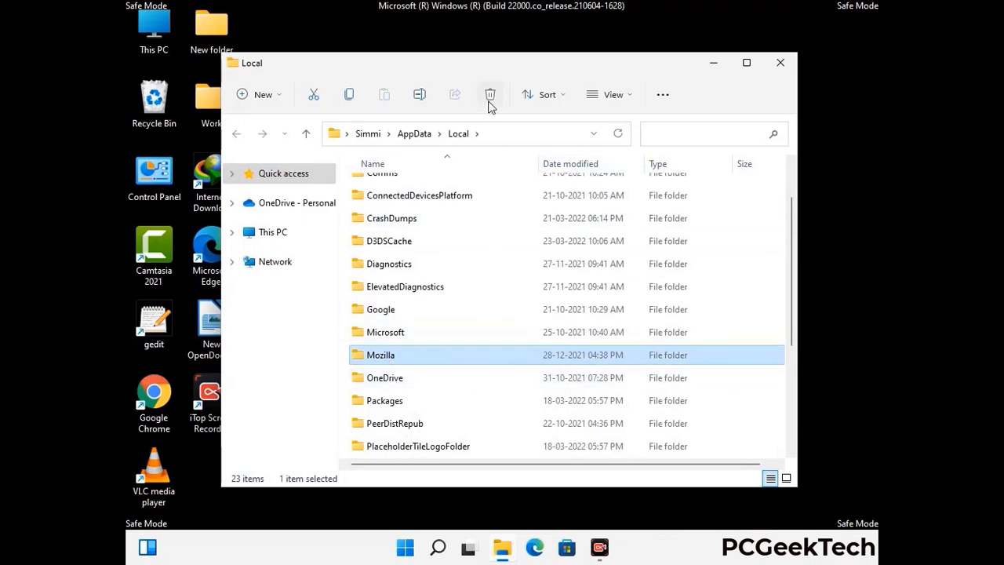
pyautogui.click(489, 96)
pyautogui.click(489, 96)
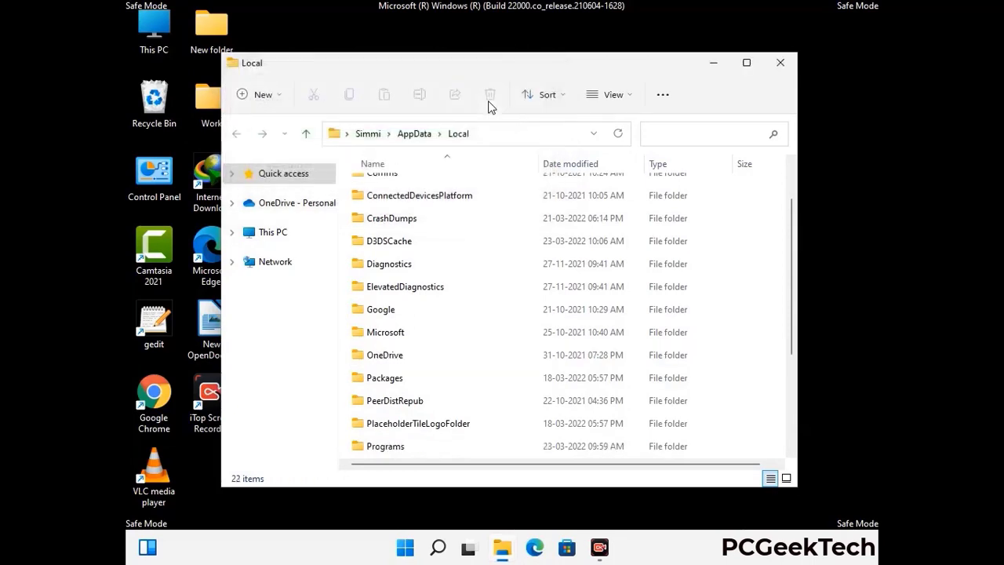
pyautogui.click(780, 66)
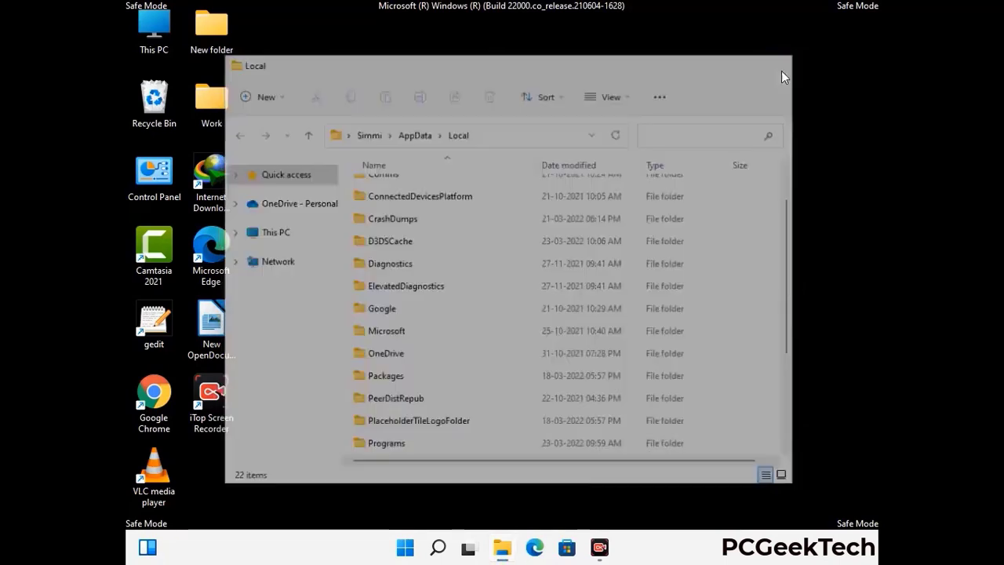
pyautogui.press('super+r')
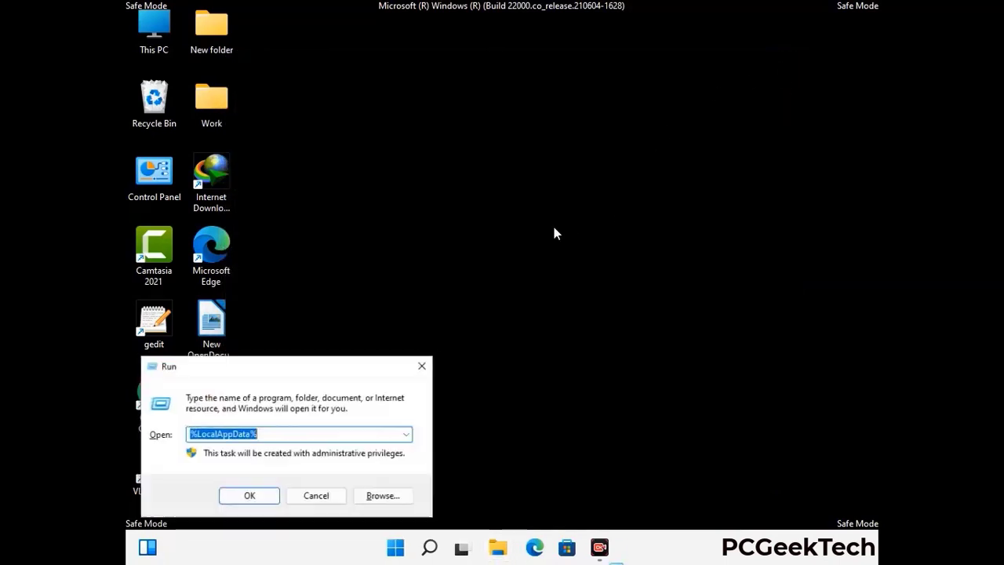
# Open the ProgramData folder by running %ProgramData%.
pyautogui.moveTo(255, 371); pyautogui.dragTo(460, 206)
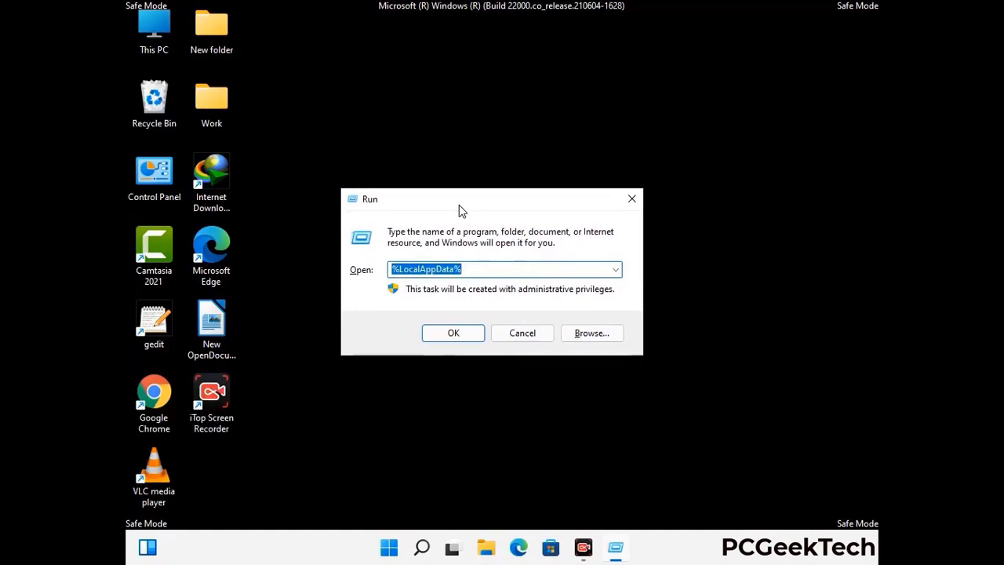
pyautogui.write('%')
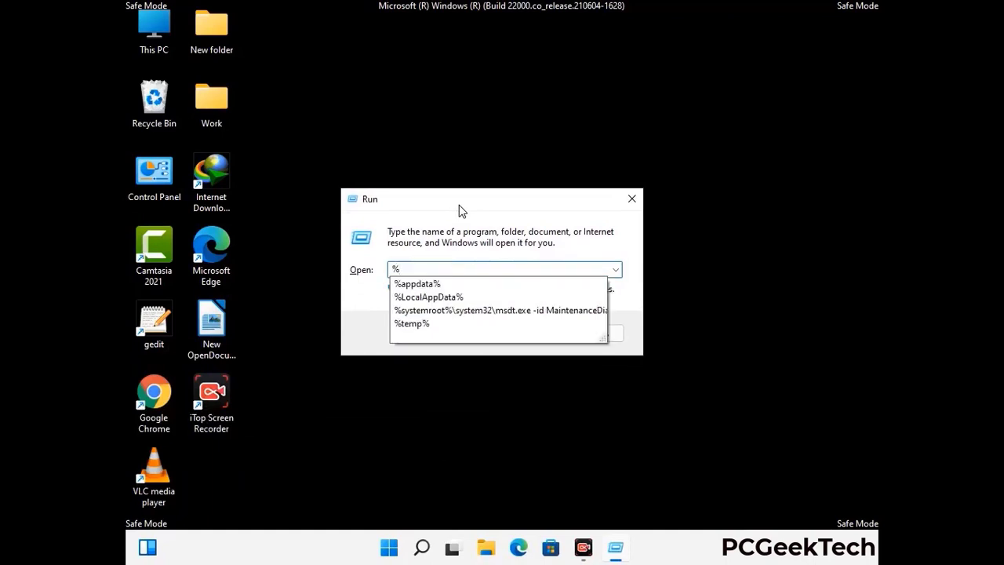
pyautogui.write('ProgramData%')
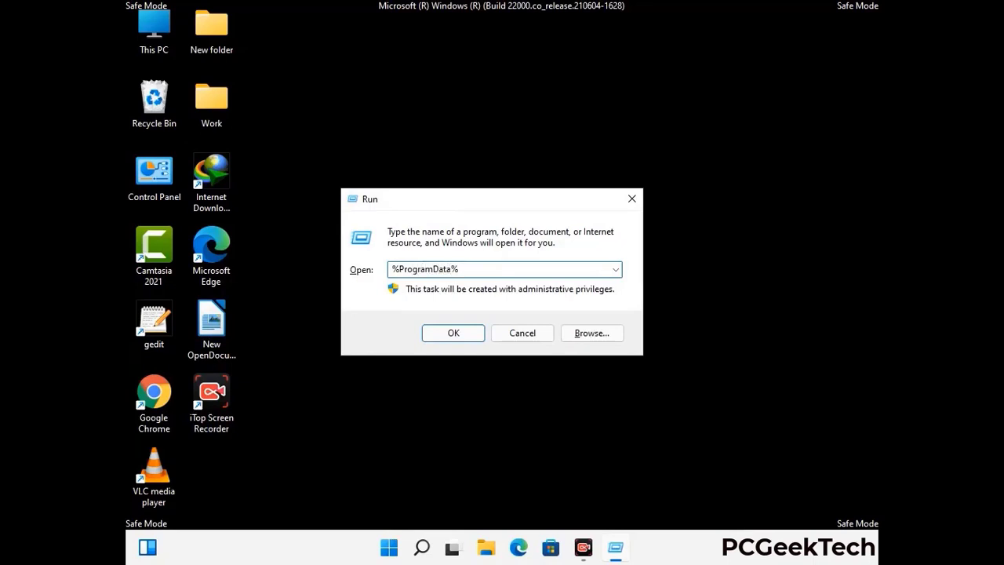
pyautogui.press('Return')
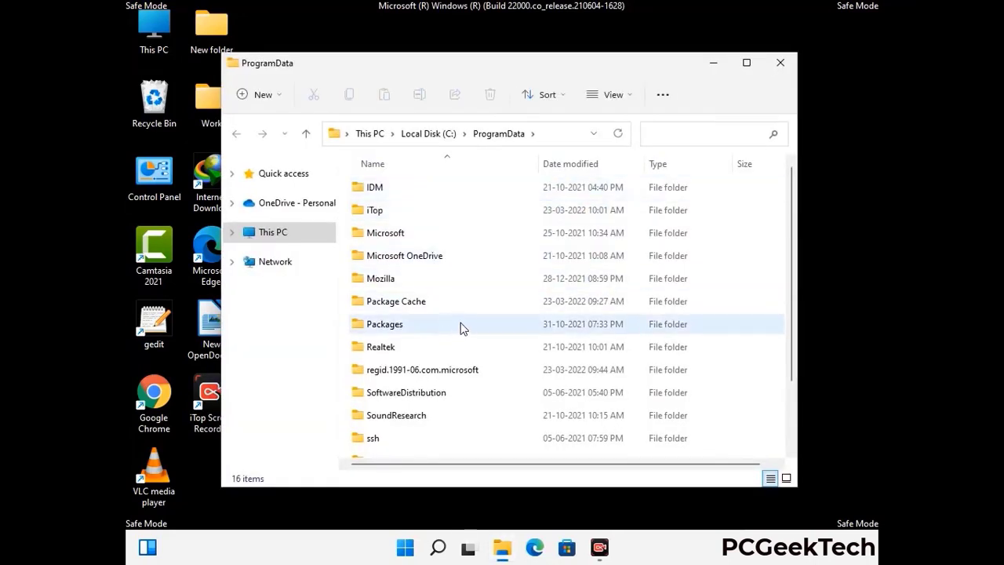
# Delete the Mozilla folder from ProgramData and close the window.
pyautogui.scroll(-1, 461, 332)
pyautogui.scroll(-1, 459, 345)
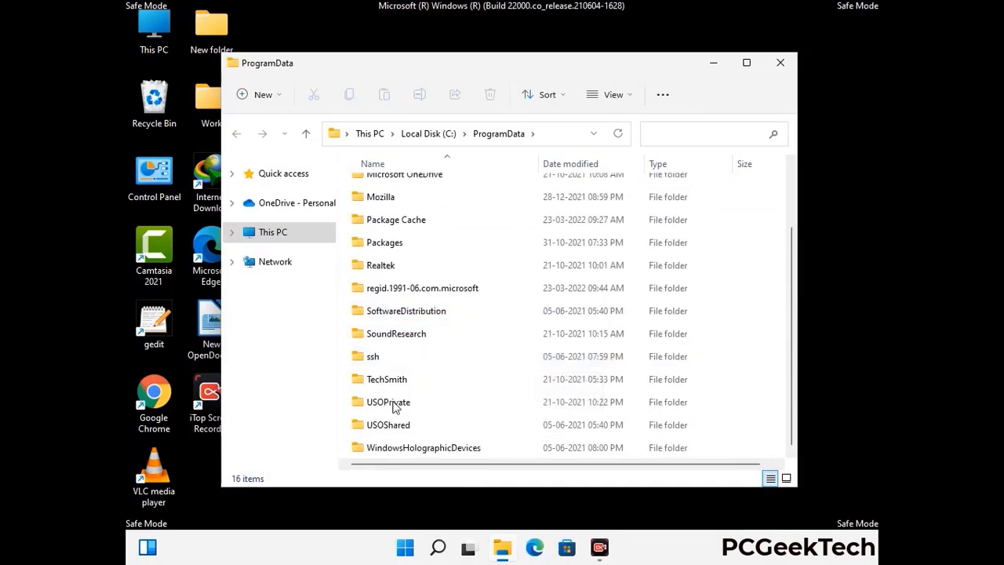
pyautogui.click(385, 196)
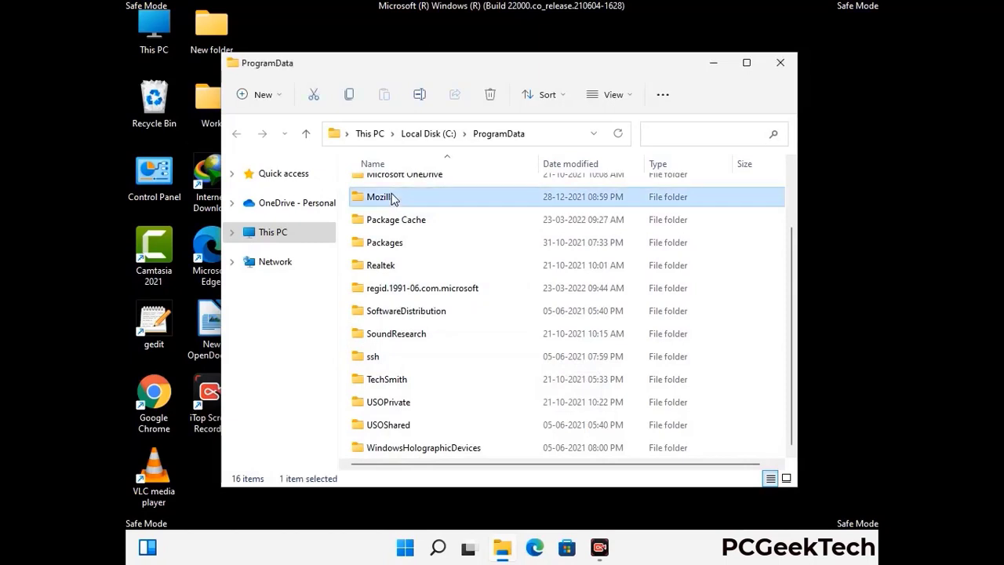
pyautogui.click(491, 95)
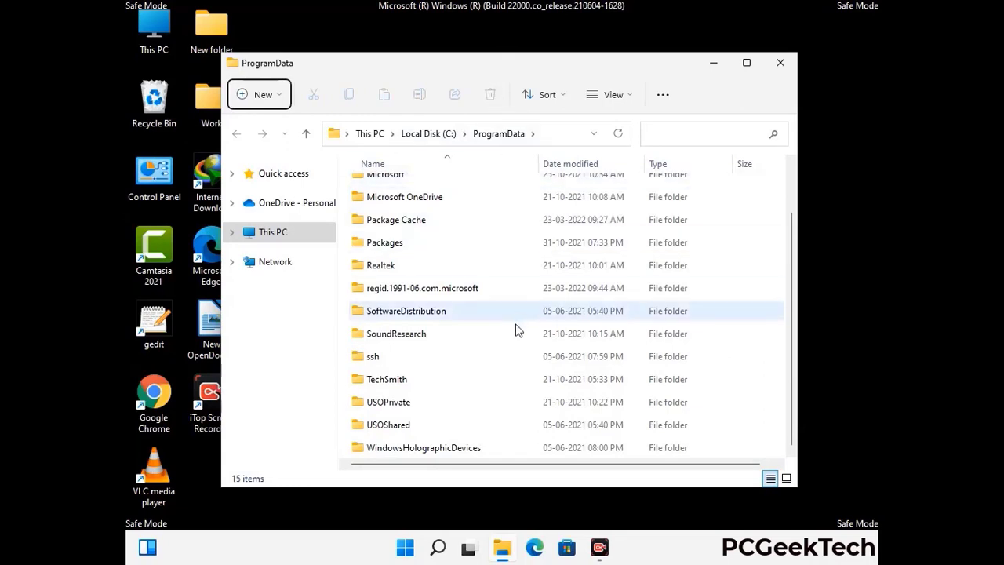
pyautogui.scroll(1, 517, 331)
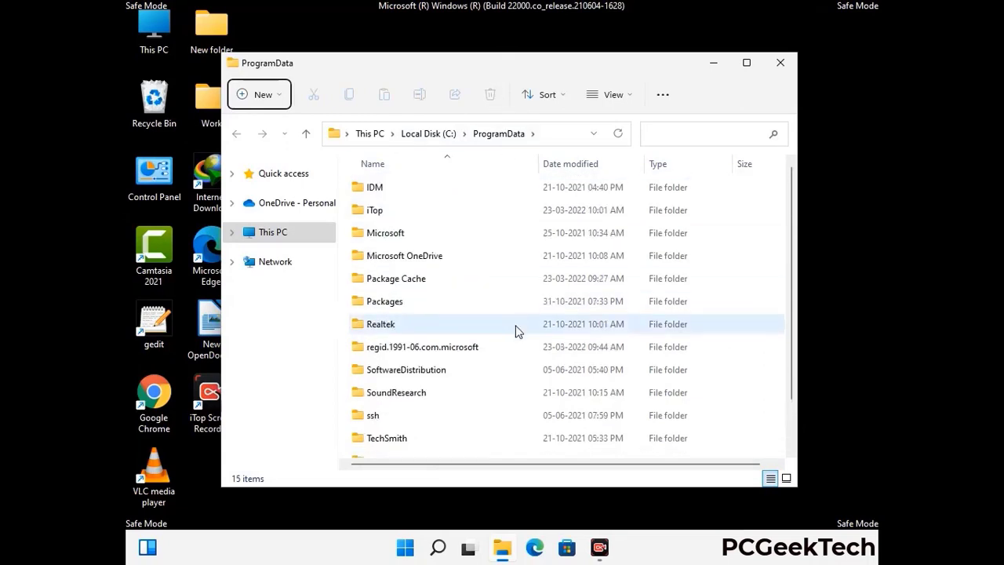
pyautogui.click(788, 64)
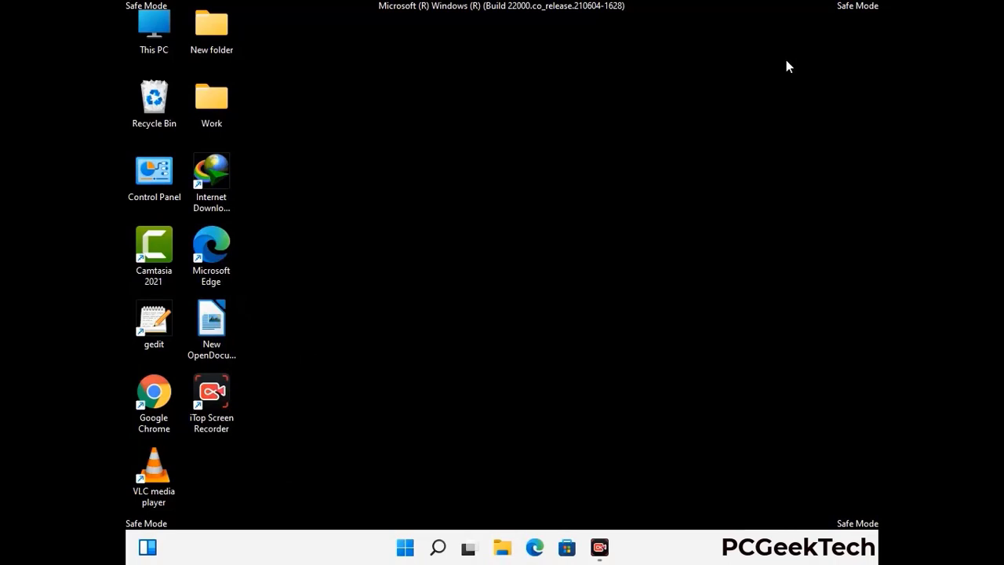
# Open the C:\Windows folder by running %WinDir%.
pyautogui.press('super+r')
pyautogui.moveTo(327, 363); pyautogui.dragTo(522, 198)
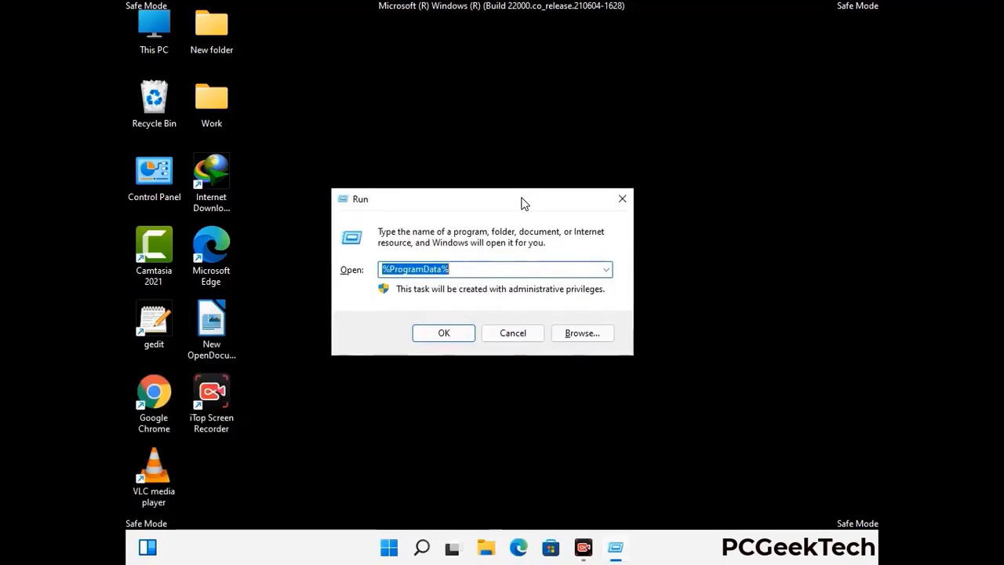
pyautogui.write('%Wi')
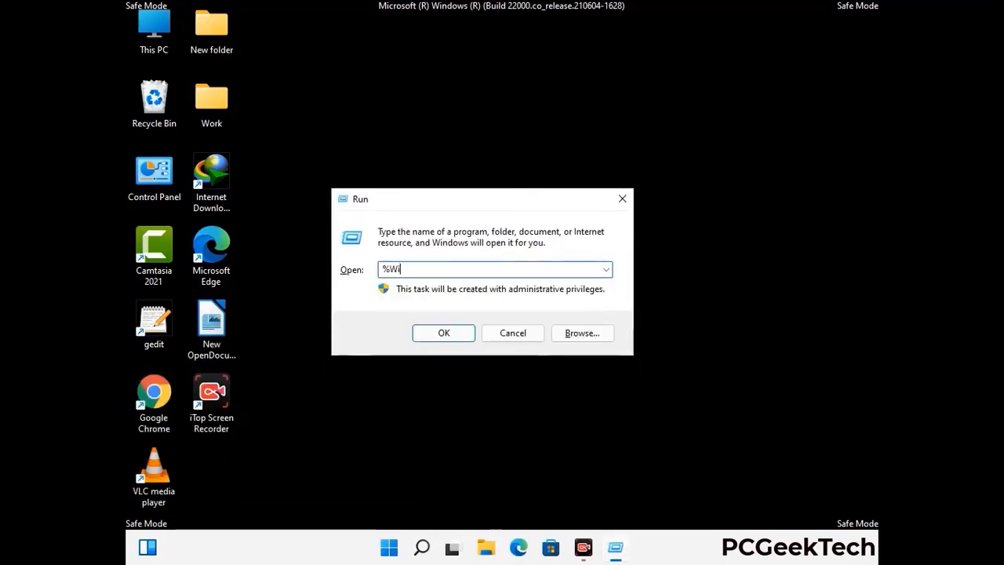
pyautogui.write('nDir%')
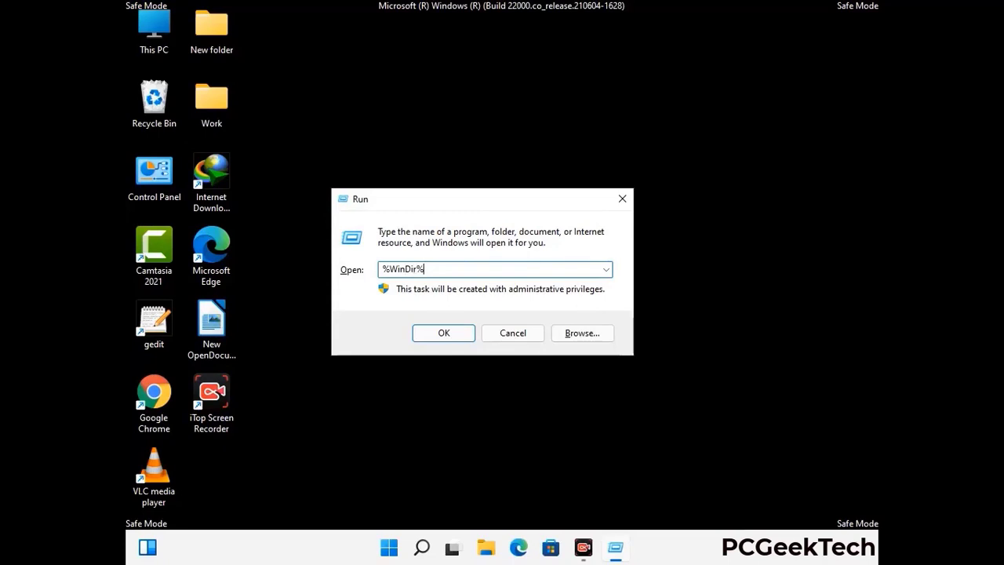
pyautogui.press('Return')
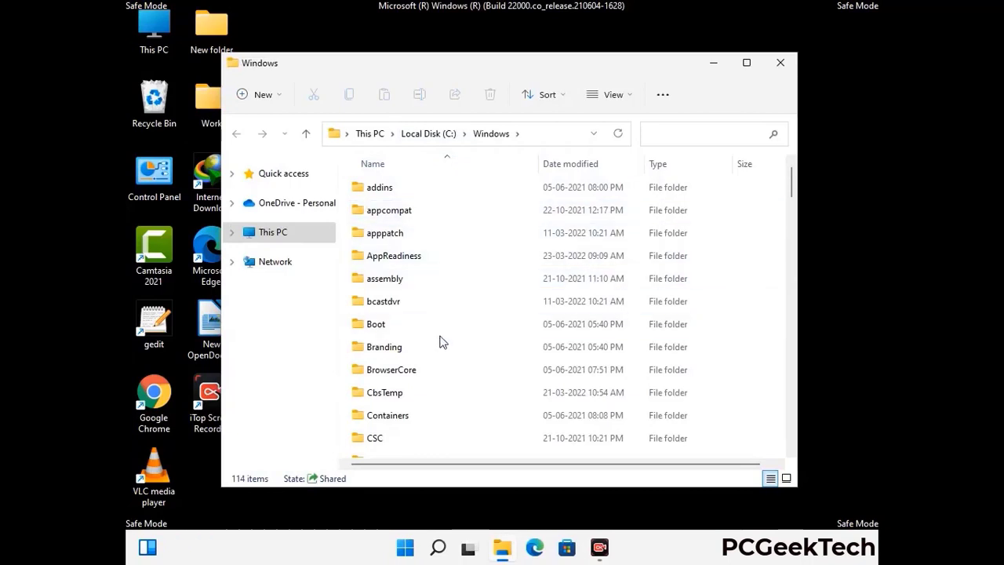
# Scroll through the 114 items in C:\Windows, then close the window.
pyautogui.scroll(-1, 441, 345)
pyautogui.scroll(-2, 441, 347)
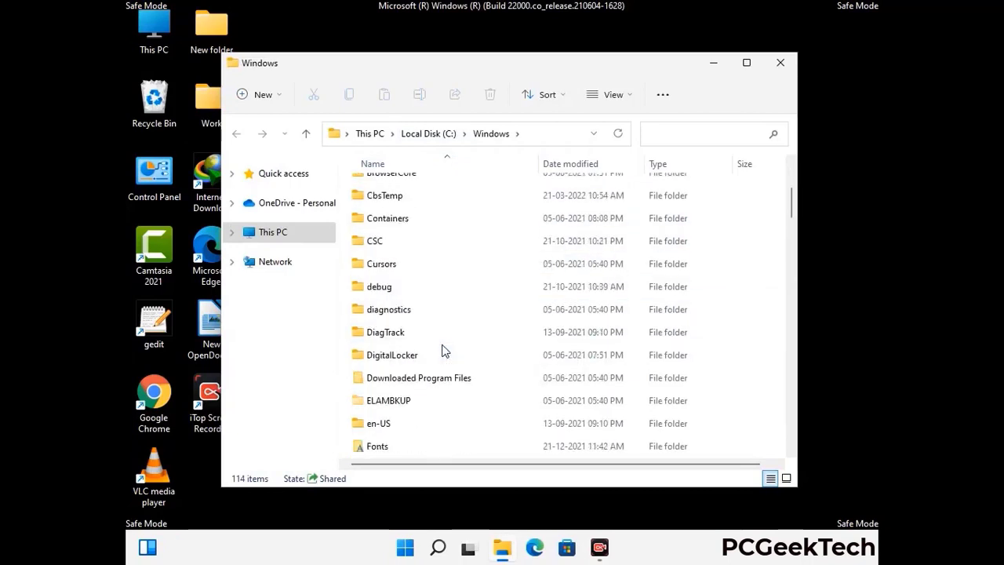
pyautogui.scroll(-1, 444, 353)
pyautogui.scroll(-5, 442, 353)
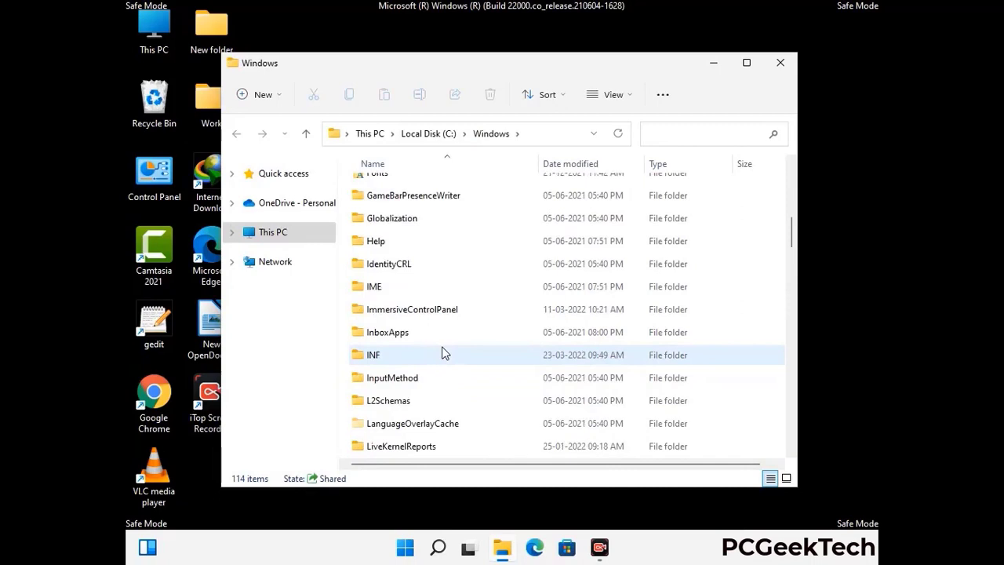
pyautogui.scroll(-4, 441, 353)
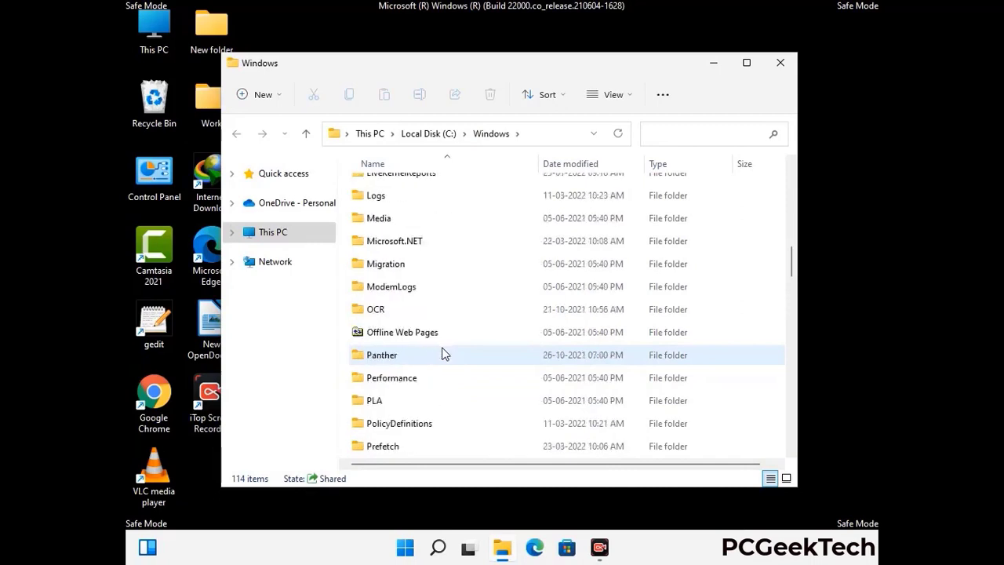
pyautogui.scroll(-6, 441, 353)
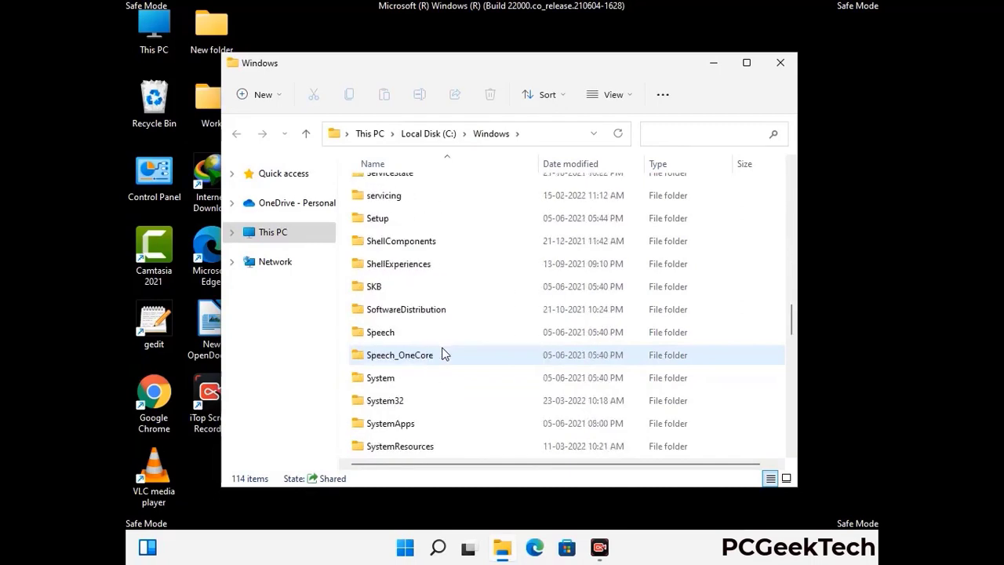
pyautogui.scroll(-7, 441, 352)
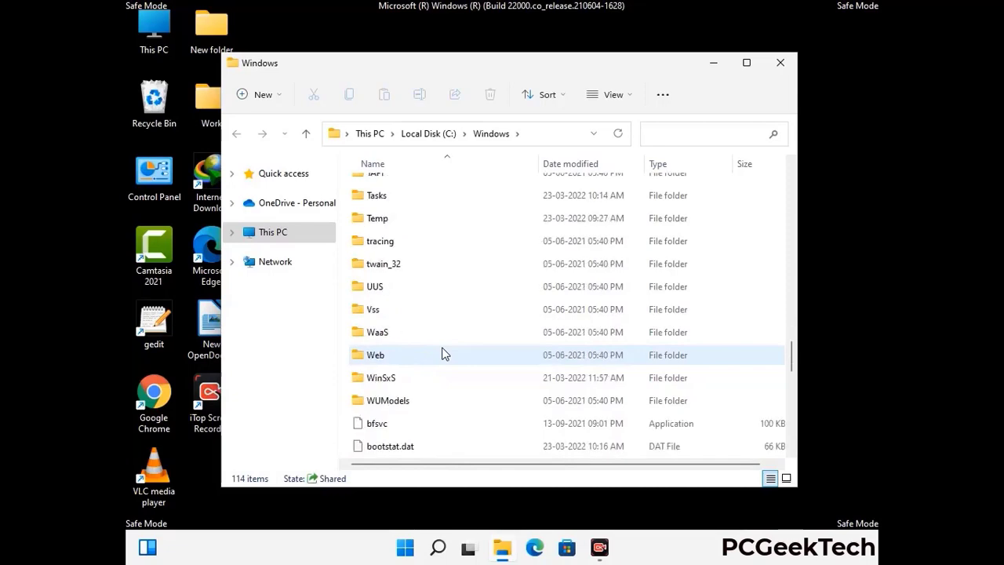
pyautogui.scroll(-8, 442, 353)
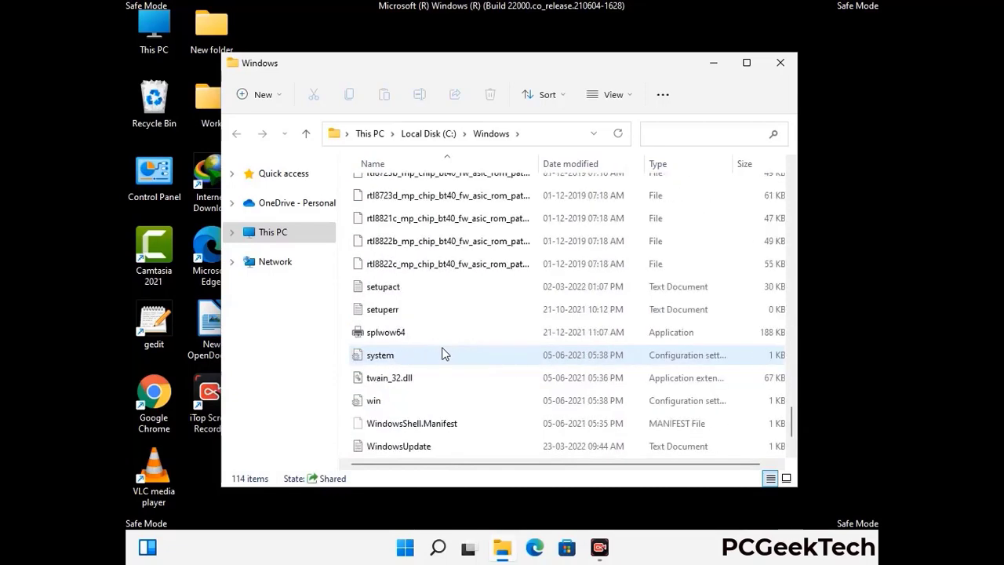
pyautogui.scroll(12, 442, 353)
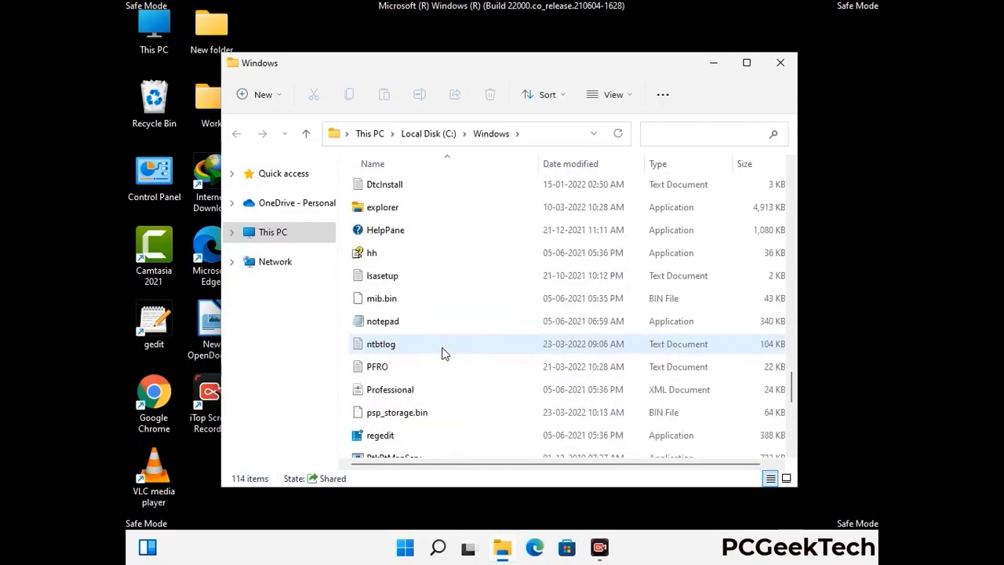
pyautogui.scroll(3, 441, 353)
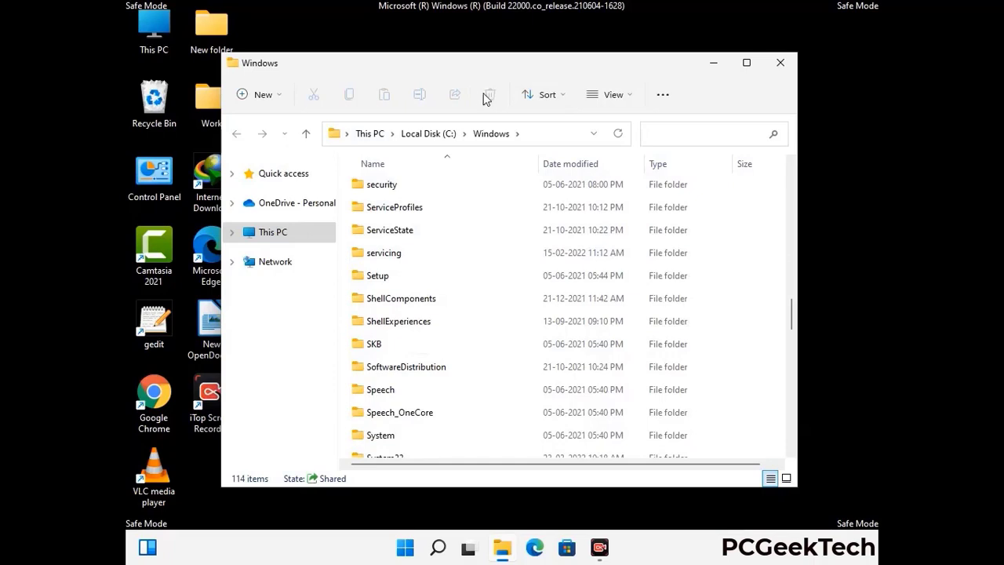
pyautogui.click(786, 63)
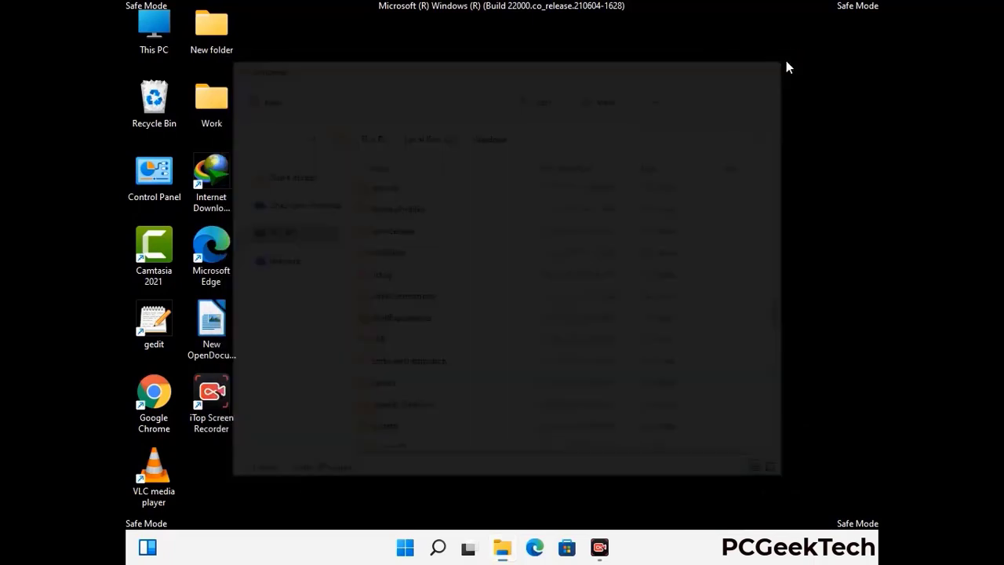
# Run %temp%, select all 100 items in AppData\Local\Temp, delete them, and close the window.
pyautogui.press('super+r')
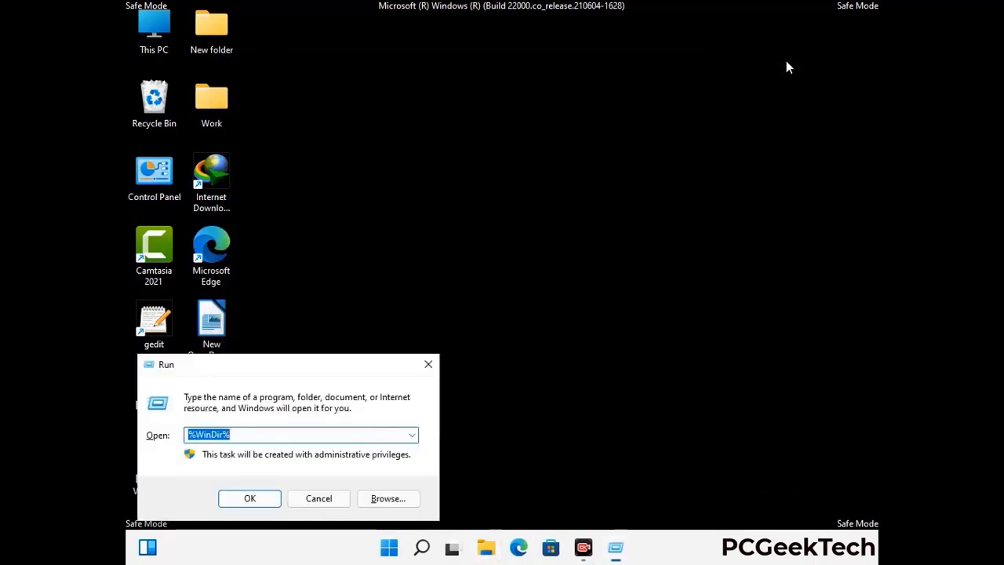
pyautogui.moveTo(332, 366); pyautogui.dragTo(568, 130)
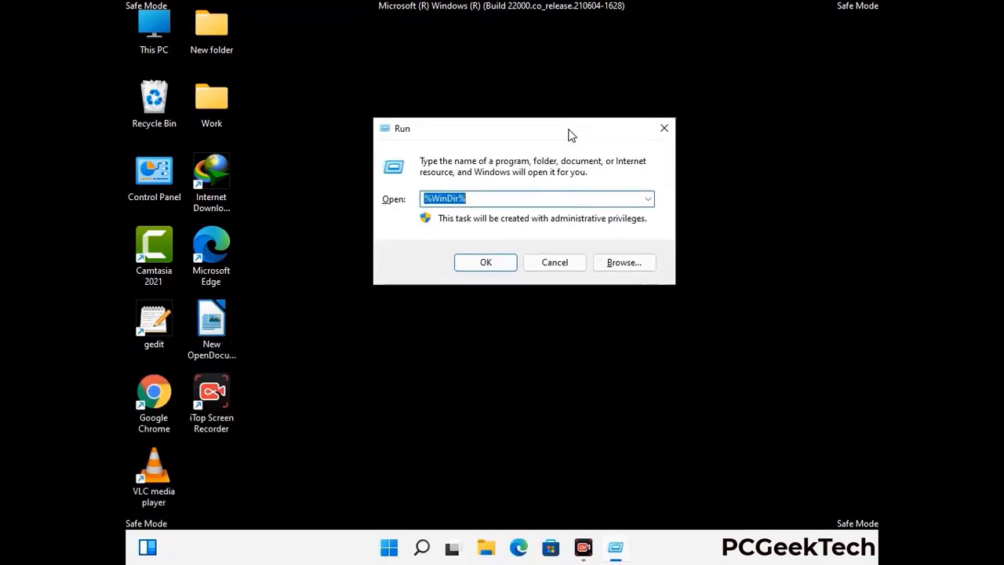
pyautogui.write('%temp%')
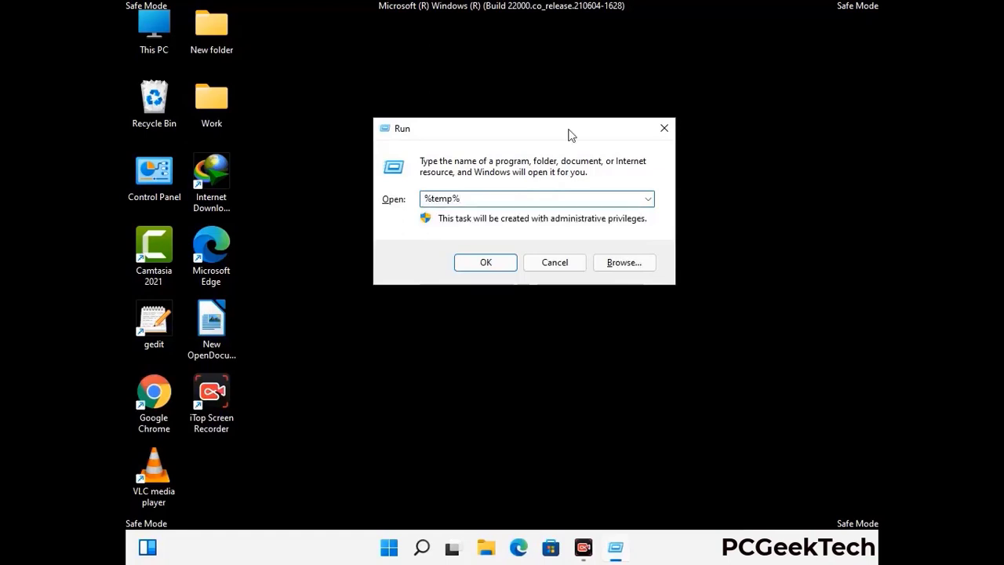
pyautogui.click(502, 260)
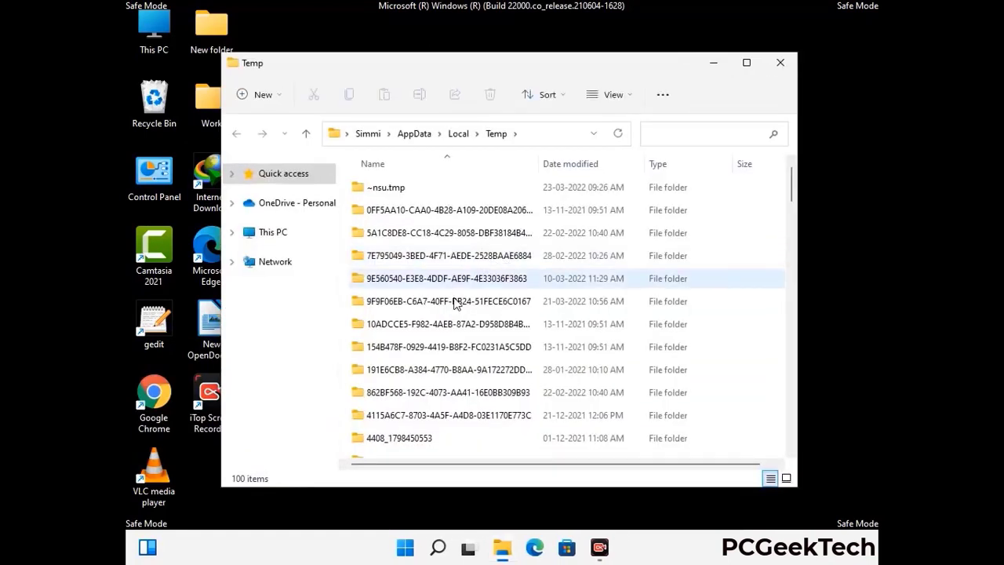
pyautogui.click(455, 303)
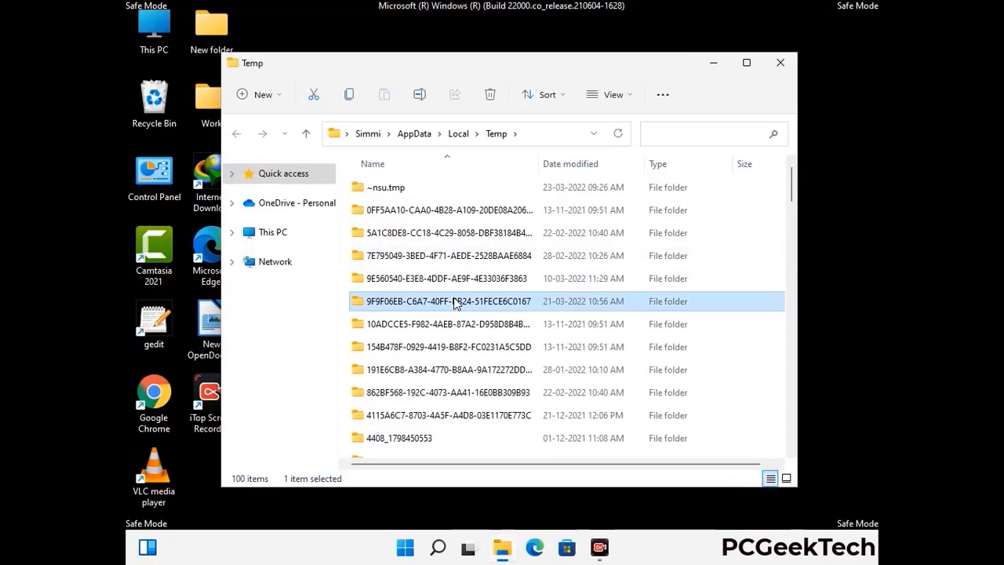
pyautogui.hotkey('ctrl', 'a')
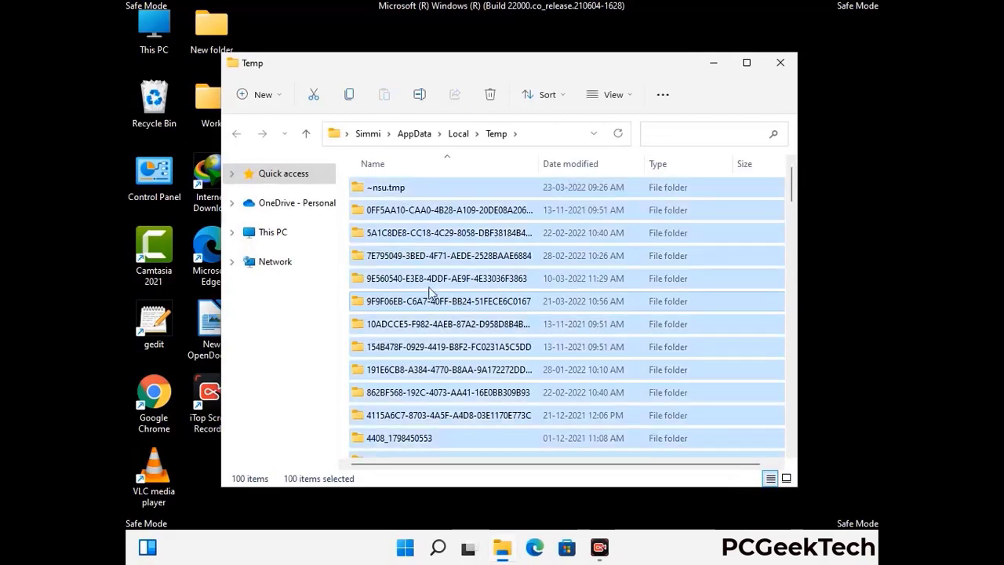
pyautogui.click(491, 95)
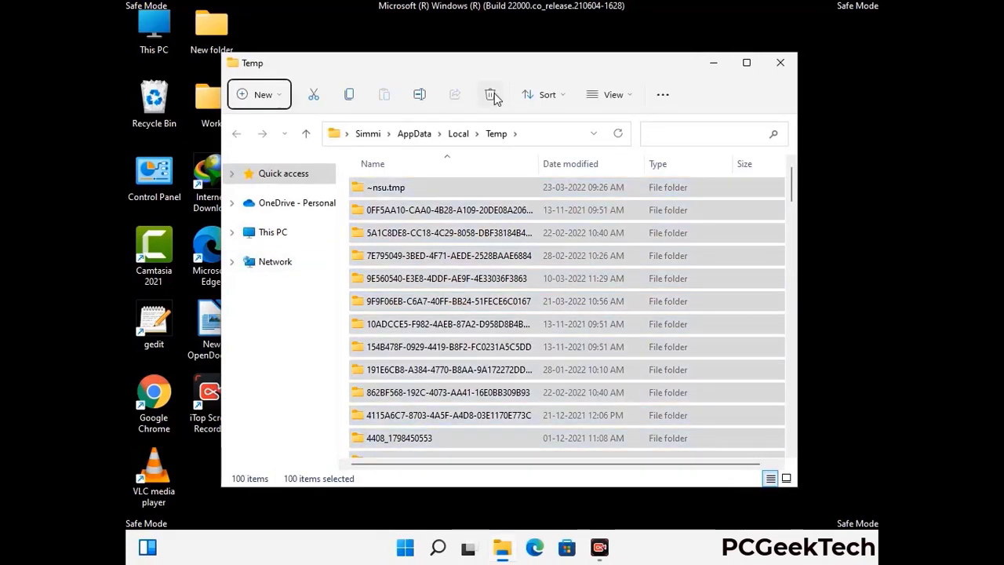
pyautogui.click(780, 63)
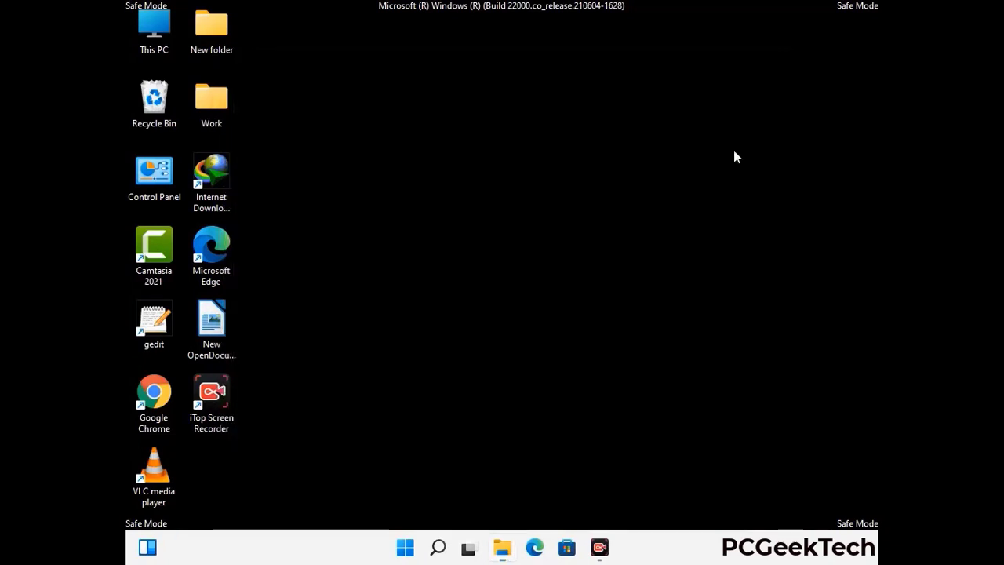
# Run 'temp' to open C:\Windows\Temp, delete all six items, and close the window.
pyautogui.press('super+r')
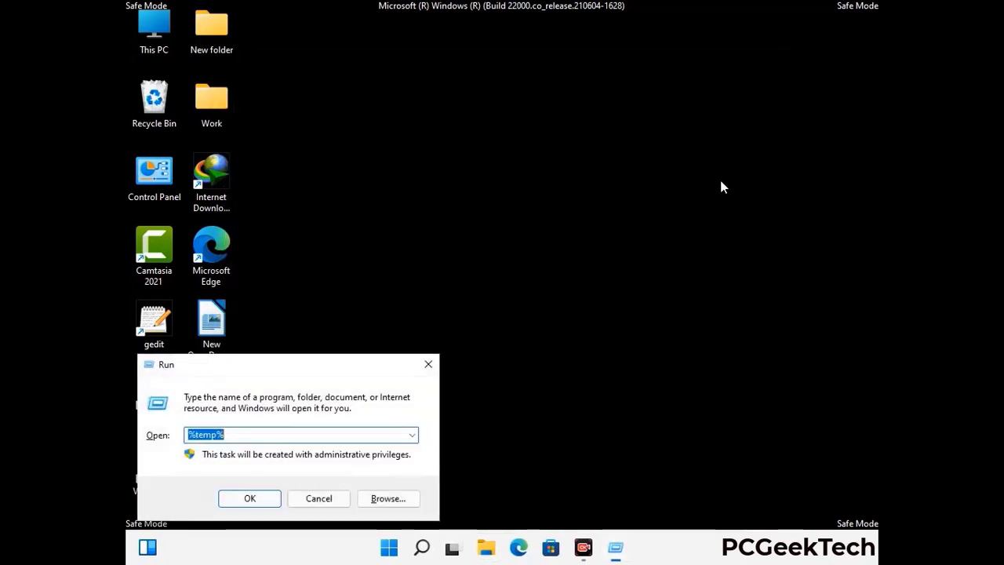
pyautogui.moveTo(340, 362); pyautogui.dragTo(572, 143)
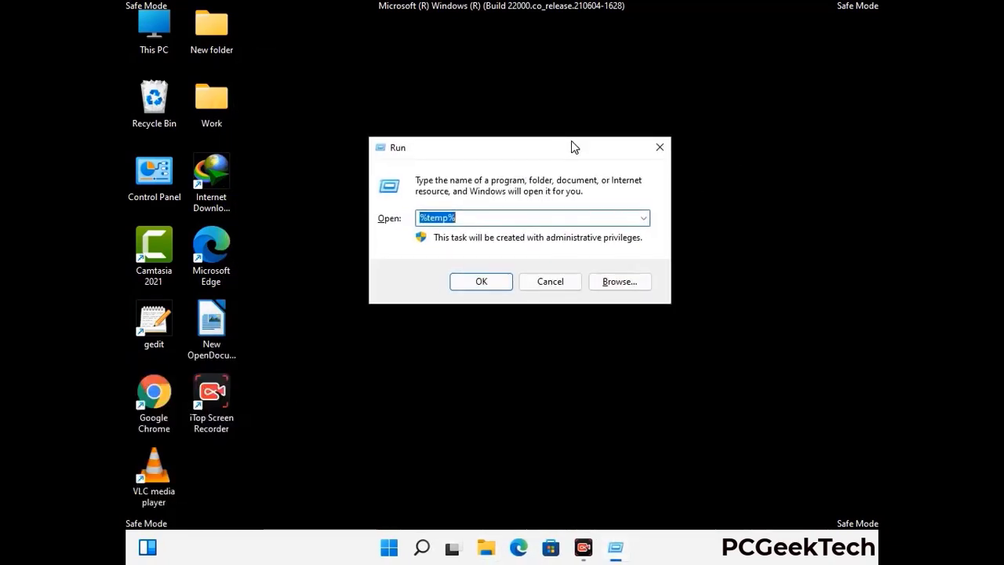
pyautogui.write('temp')
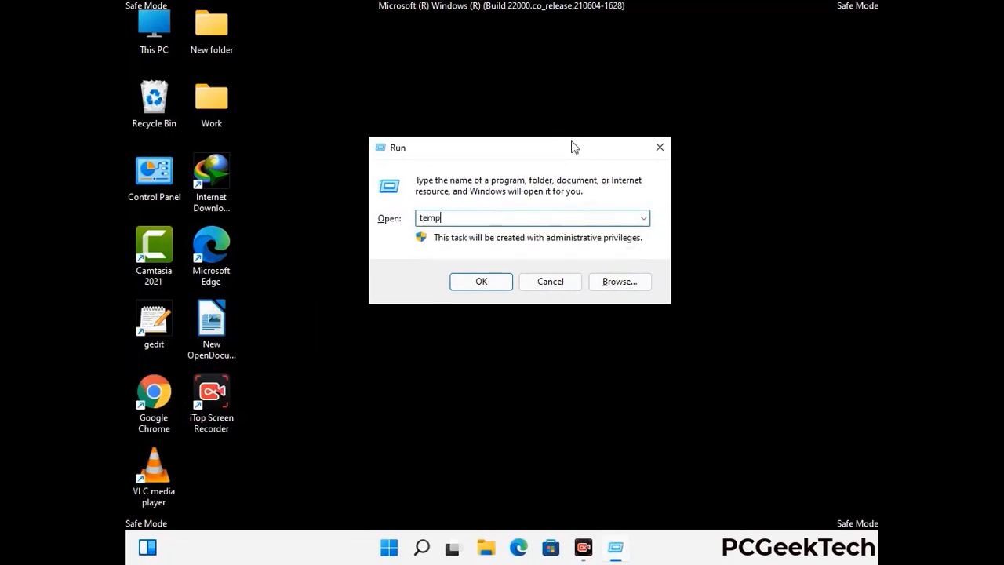
pyautogui.press('Return')
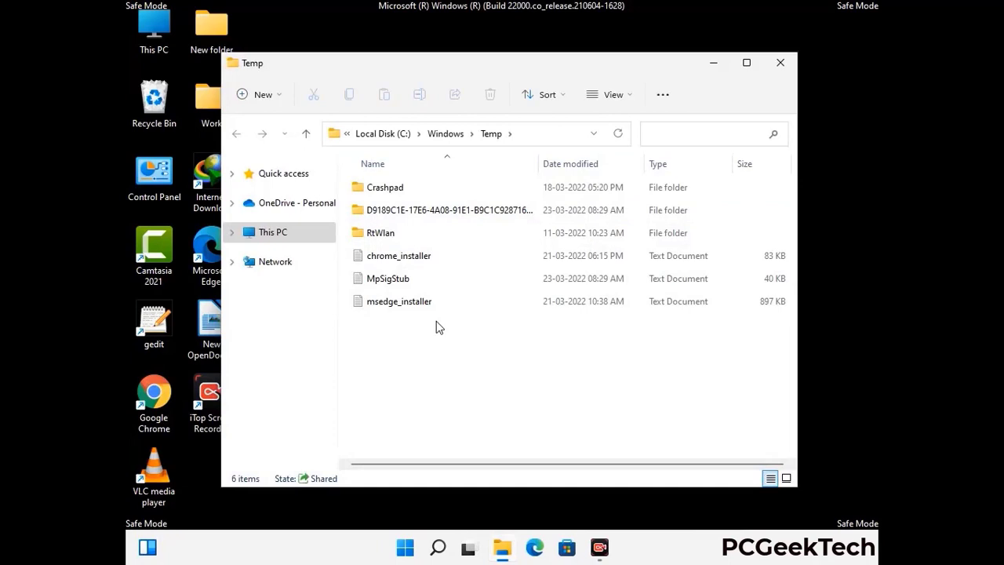
pyautogui.hotkey('ctrl', 'a')
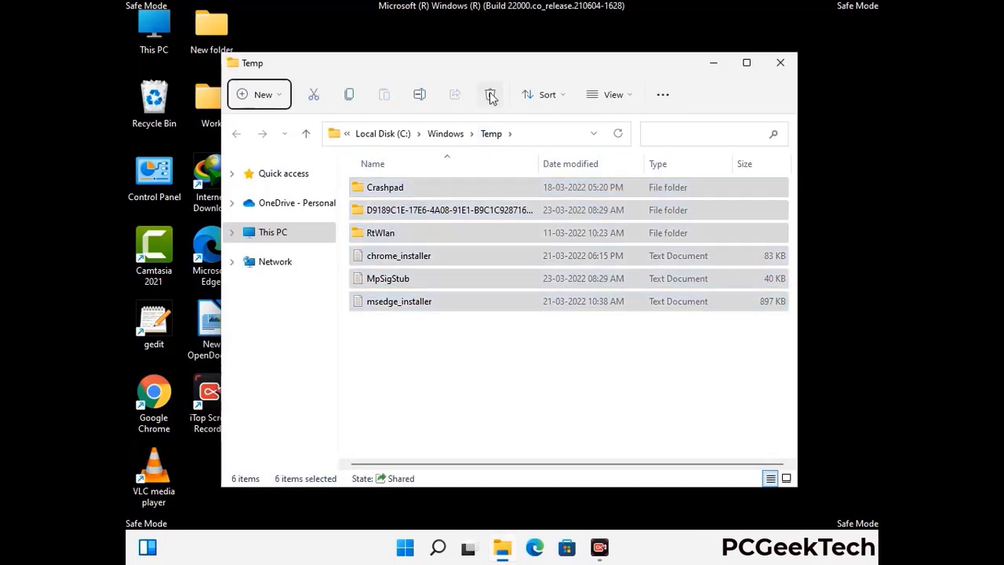
pyautogui.click(491, 94)
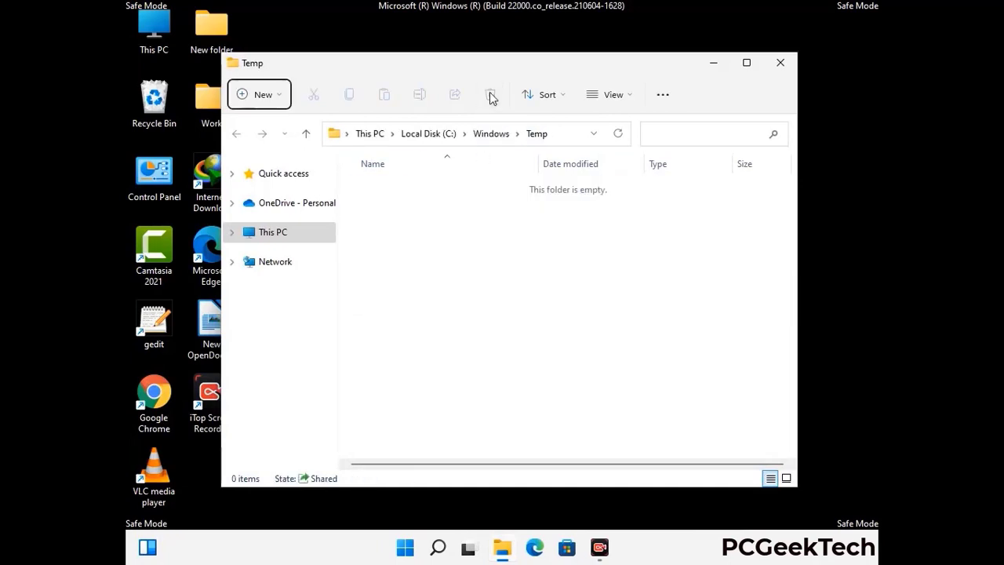
pyautogui.click(783, 64)
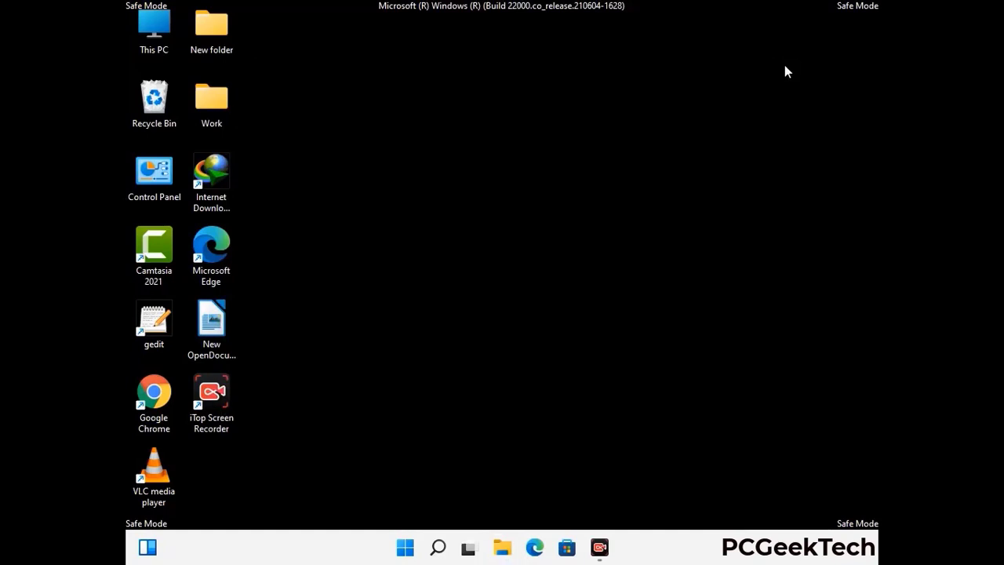
# Launch Registry Editor by running regedit from the Run prompt.
pyautogui.press('super+r')
pyautogui.moveTo(306, 362); pyautogui.dragTo(523, 126)
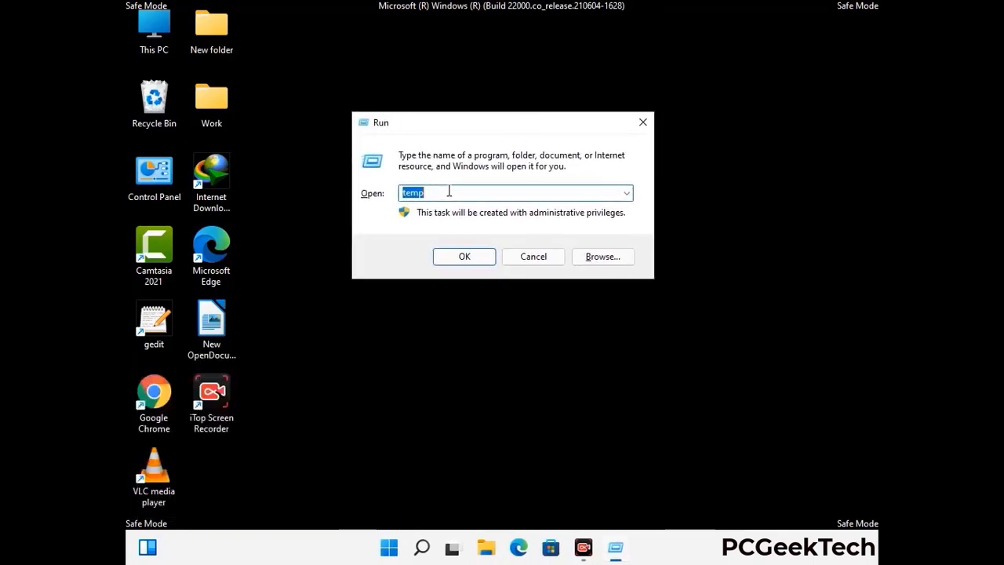
pyautogui.write('regedit')
pyautogui.press('Return')
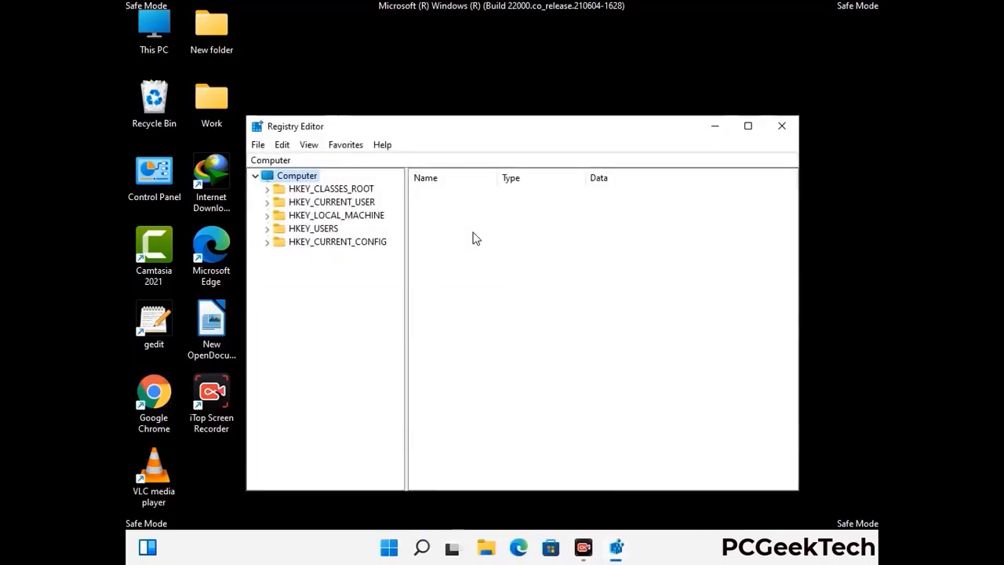
# Expand HKEY_CURRENT_USER > Software > Microsoft in the registry tree.
pyautogui.click(337, 215)
pyautogui.click(267, 201)
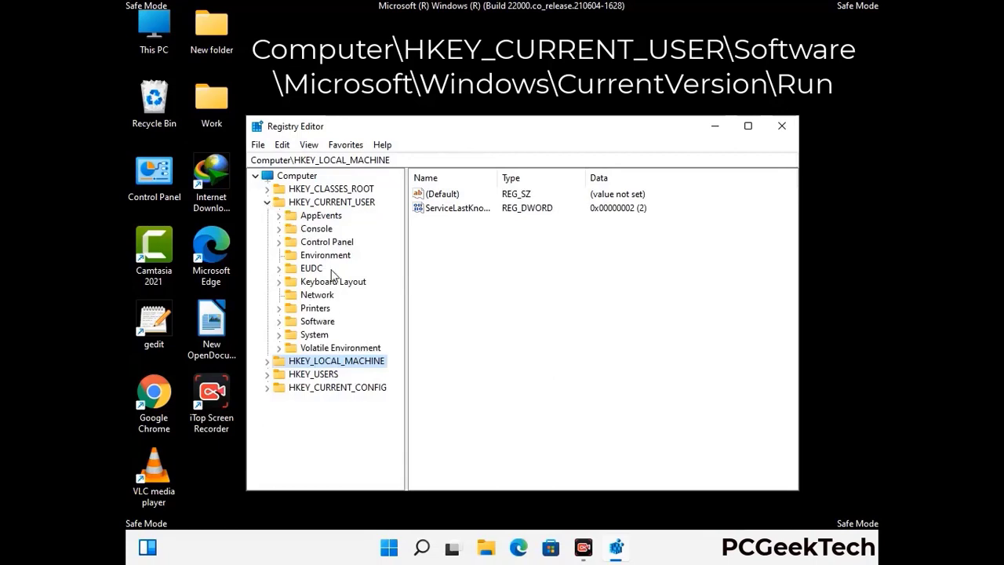
pyautogui.click(313, 323)
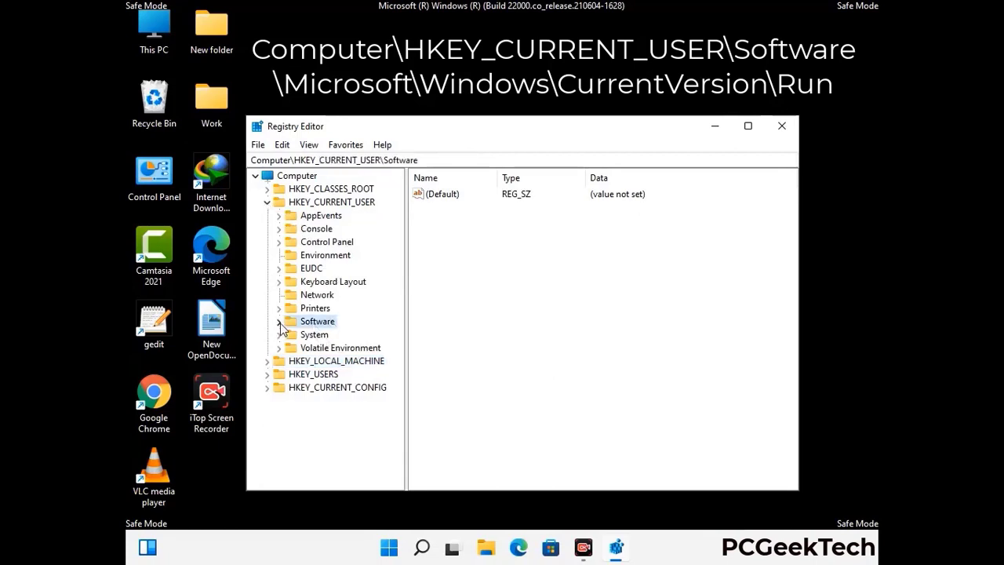
pyautogui.click(277, 323)
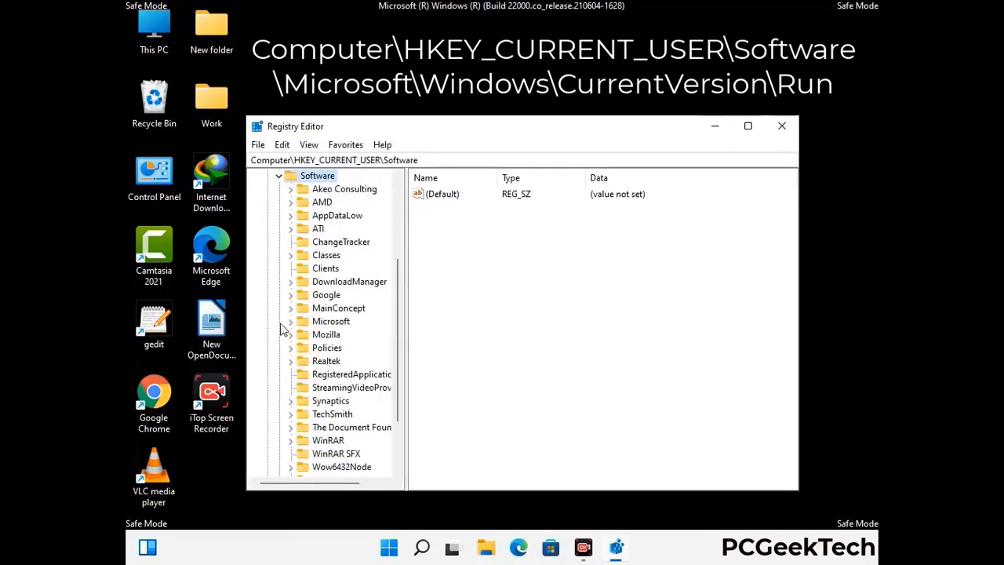
pyautogui.doubleClick(327, 322)
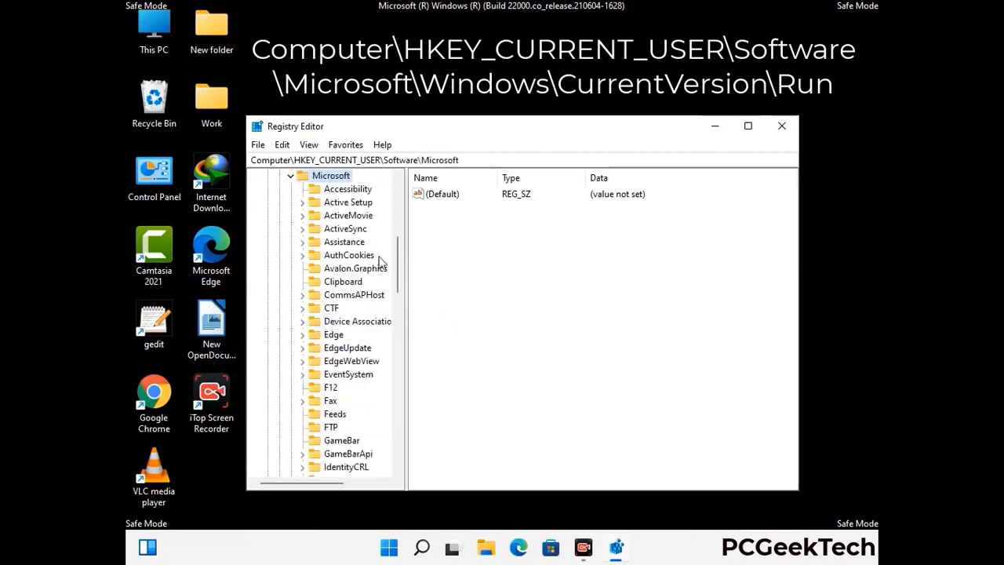
# Expand Windows > CurrentVersion and select the Run key to show its startup values.
pyautogui.scroll(-2, 362, 342)
pyautogui.scroll(-2, 362, 343)
pyautogui.scroll(-1, 362, 343)
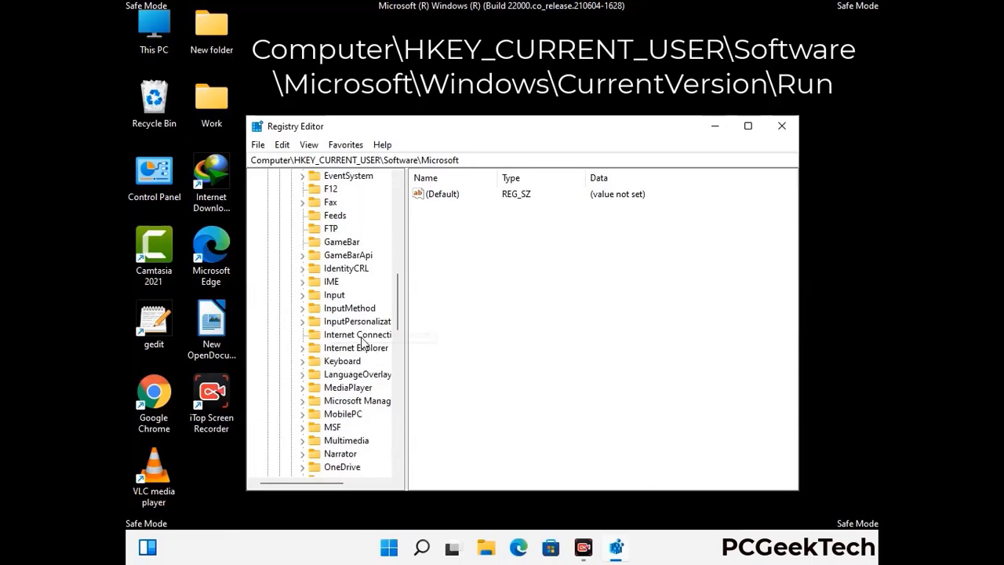
pyautogui.scroll(-2, 363, 343)
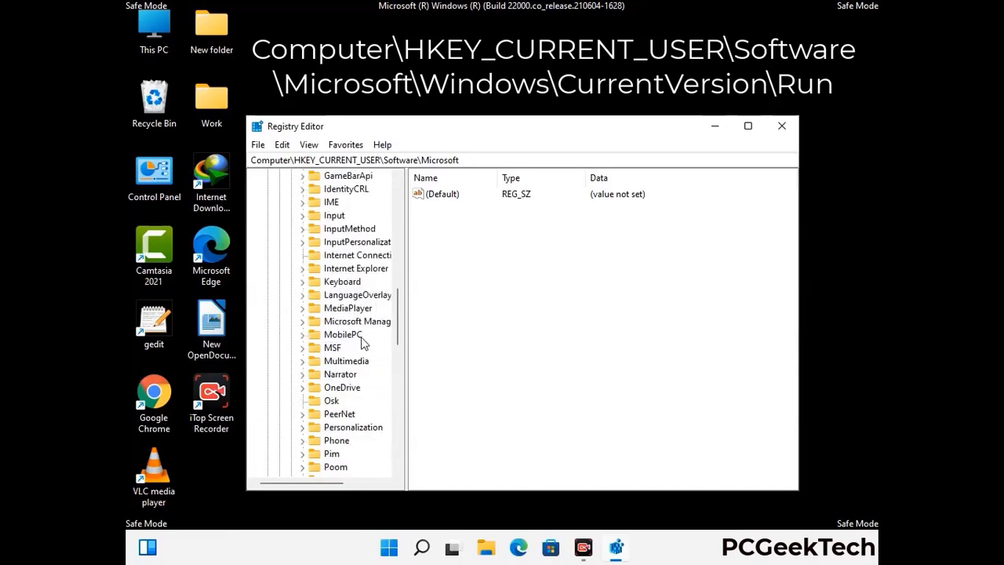
pyautogui.scroll(-7, 362, 343)
pyautogui.scroll(-3, 362, 343)
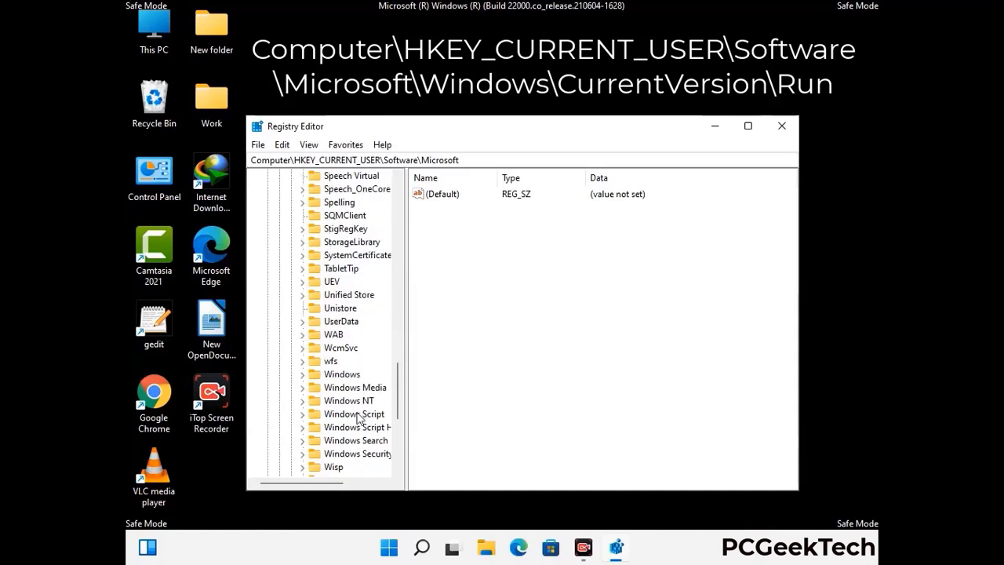
pyautogui.doubleClick(351, 376)
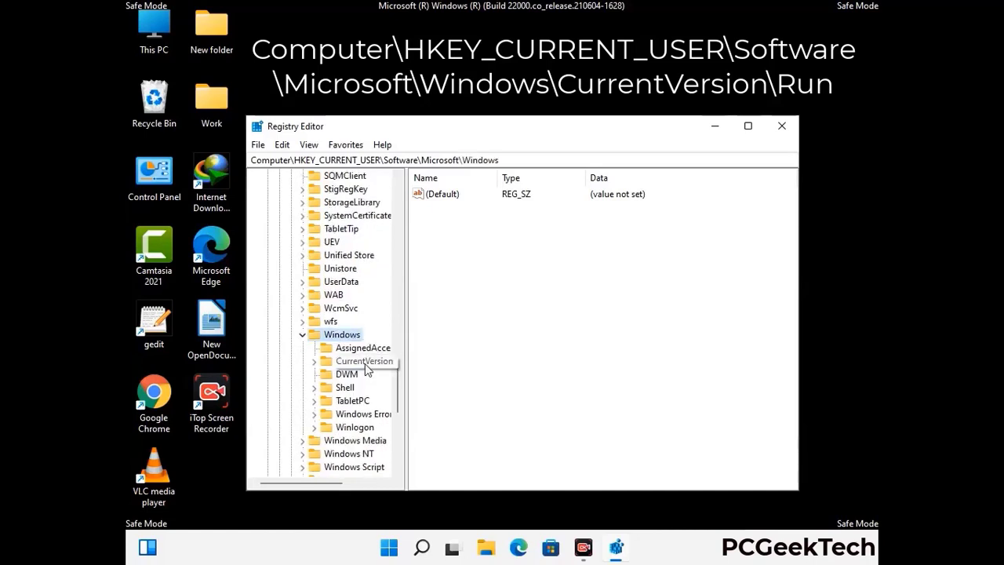
pyautogui.doubleClick(365, 363)
pyautogui.scroll(-5, 361, 345)
pyautogui.scroll(-4, 359, 339)
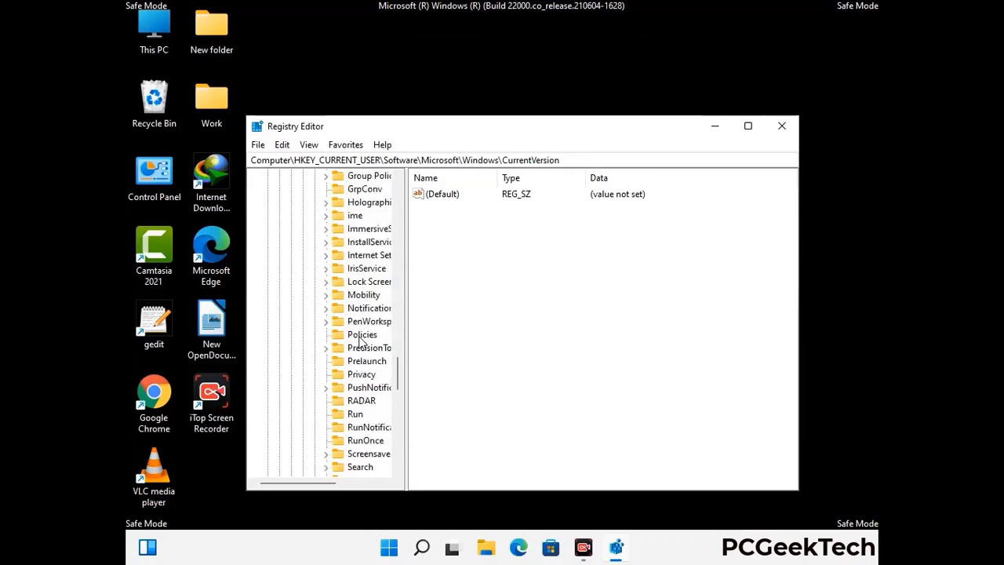
pyautogui.scroll(-1, 361, 341)
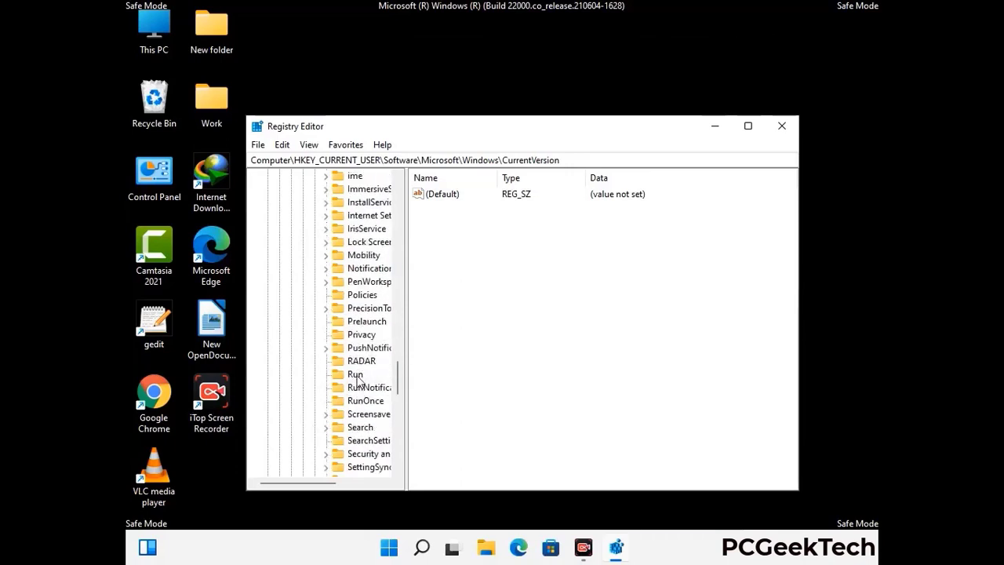
pyautogui.click(356, 376)
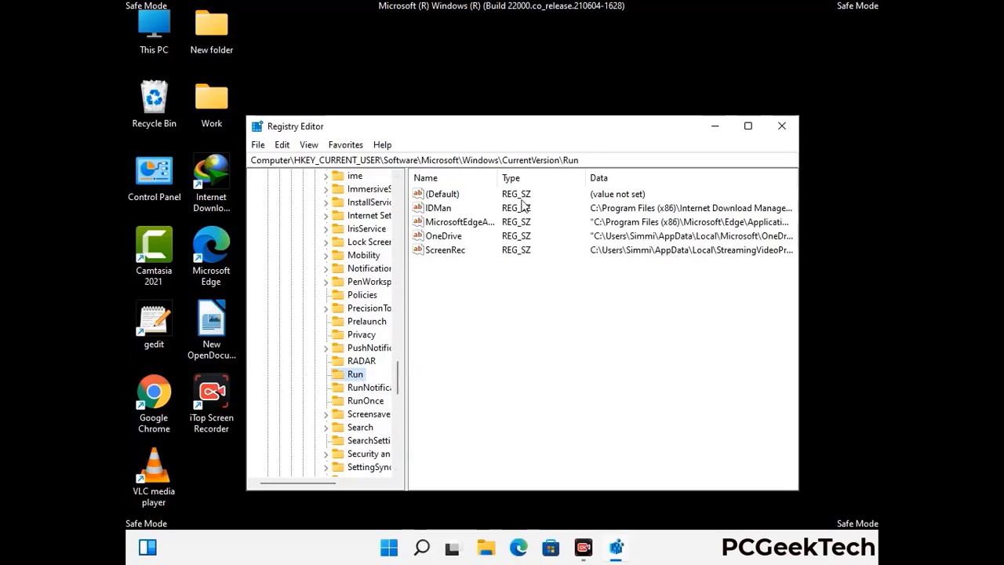
# Delete the ScreenRec value from the Run key and confirm the deletion.
pyautogui.click(444, 253)
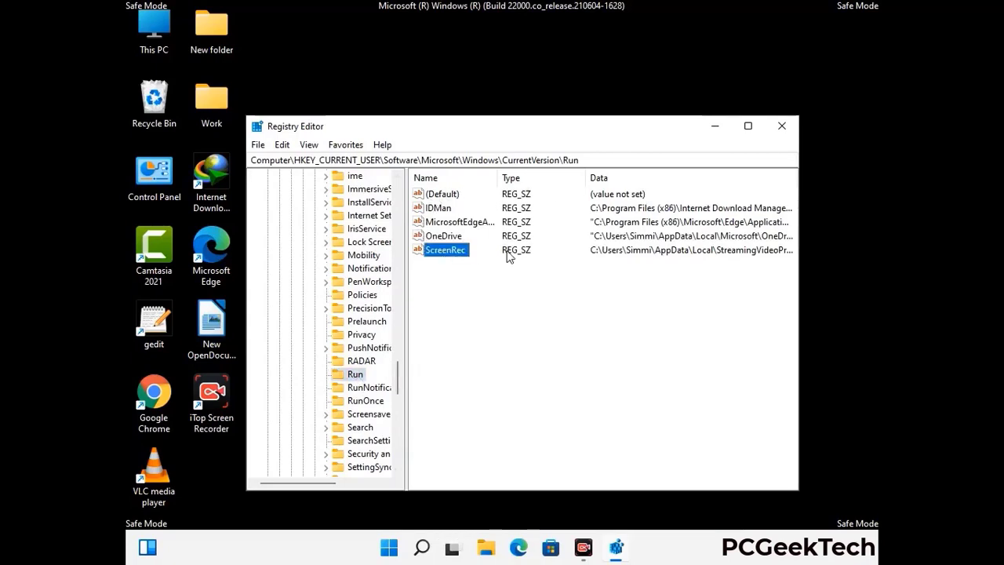
pyautogui.click(451, 254)
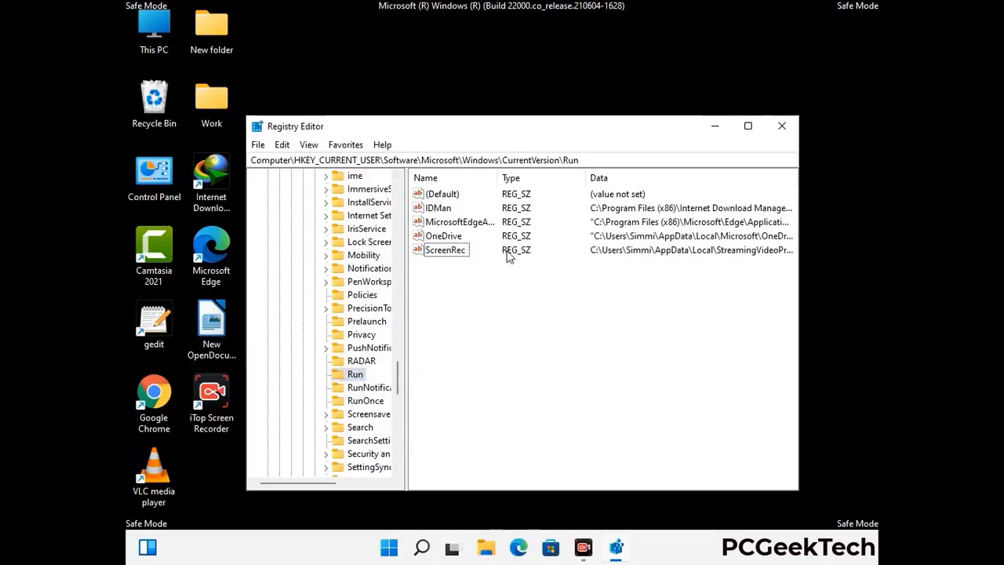
pyautogui.rightClick(453, 256)
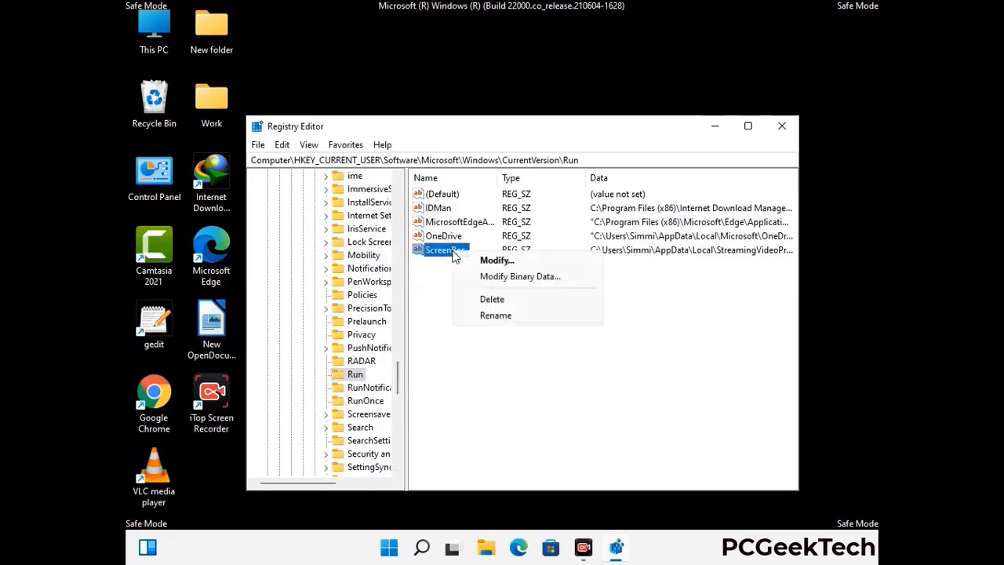
pyautogui.click(481, 299)
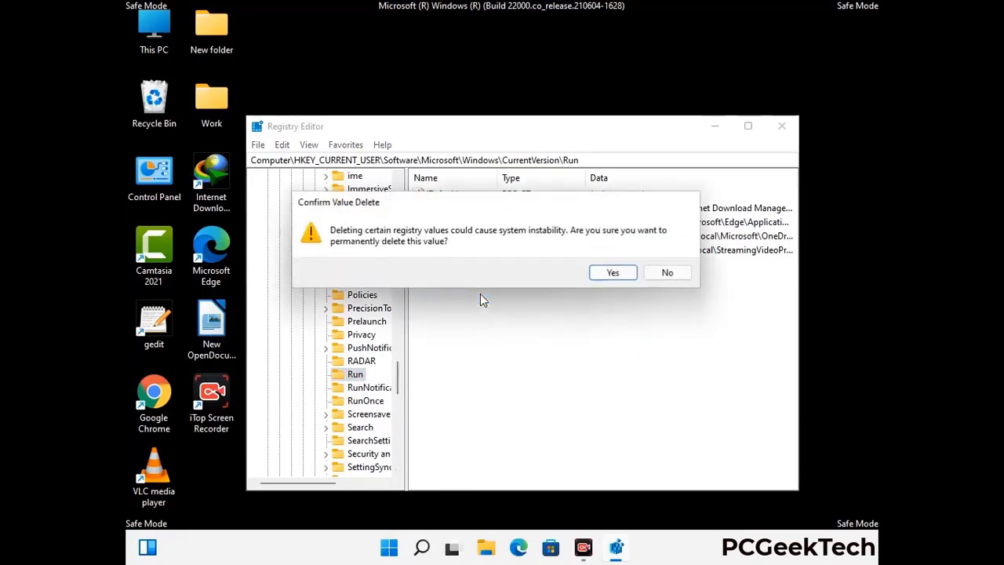
pyautogui.click(613, 273)
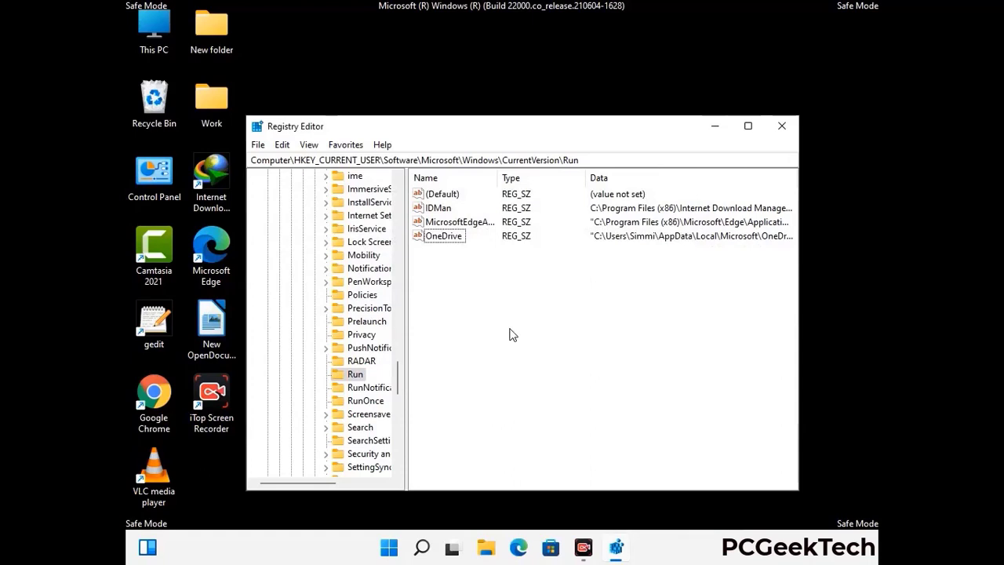
# Search the registry for 'Virus Nam', then close the Find dialog and Registry Editor.
pyautogui.hotkey('ctrl', 'f')
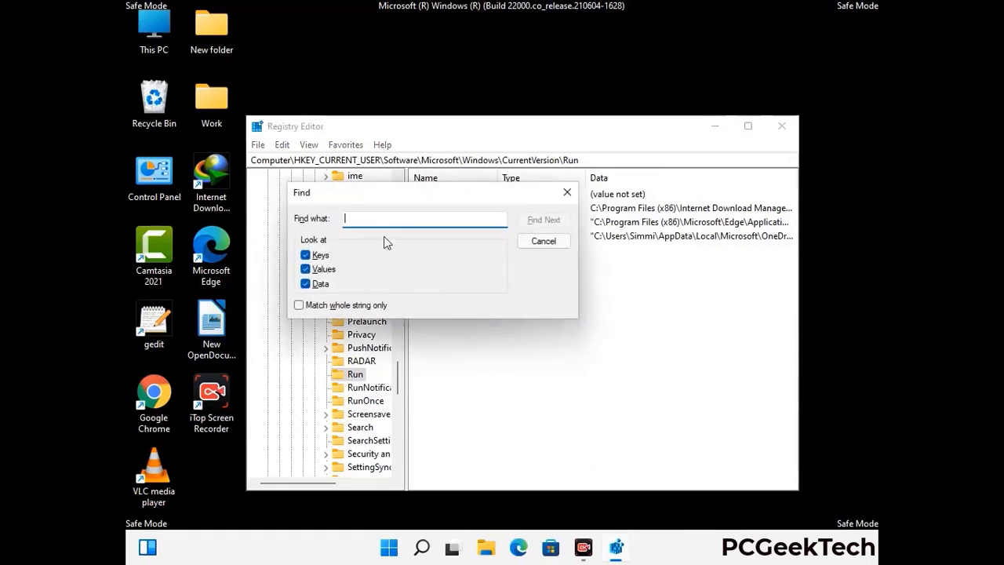
pyautogui.write('Virus Name')
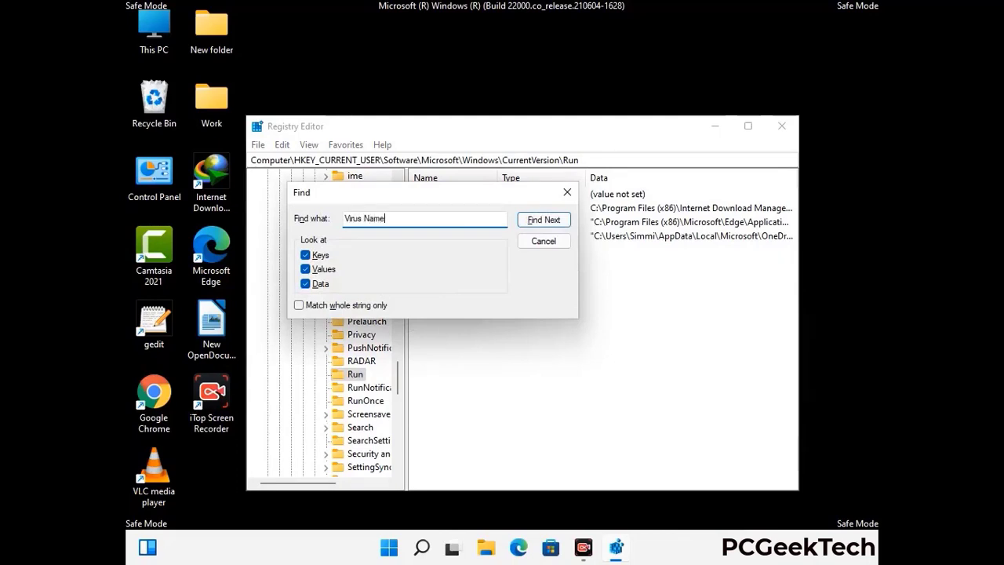
pyautogui.click(532, 224)
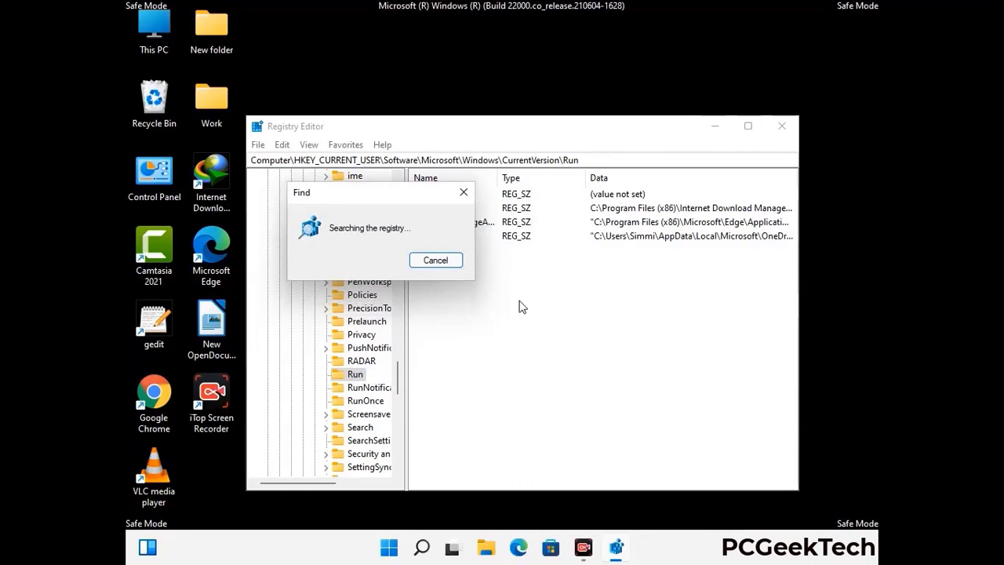
pyautogui.click(470, 195)
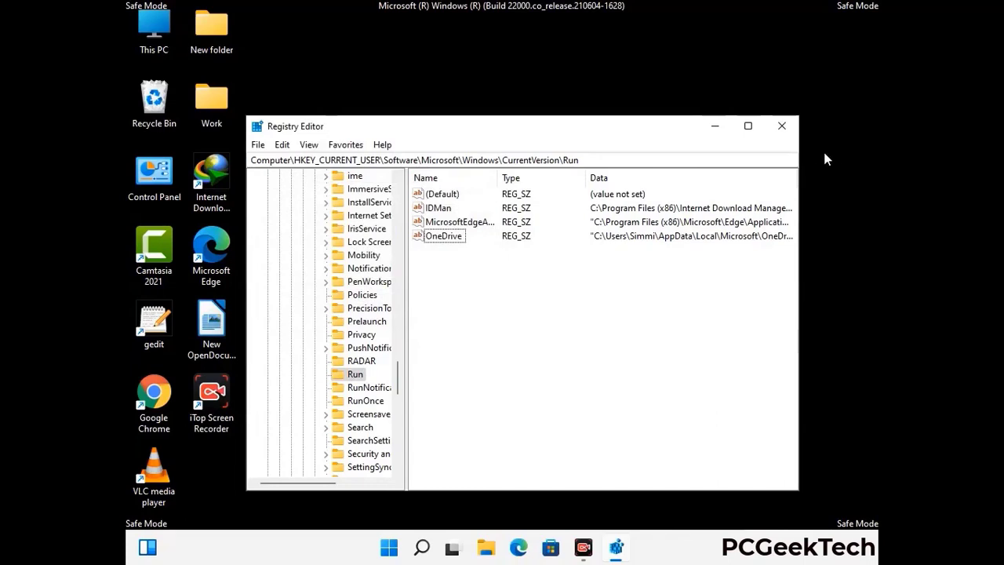
pyautogui.click(782, 126)
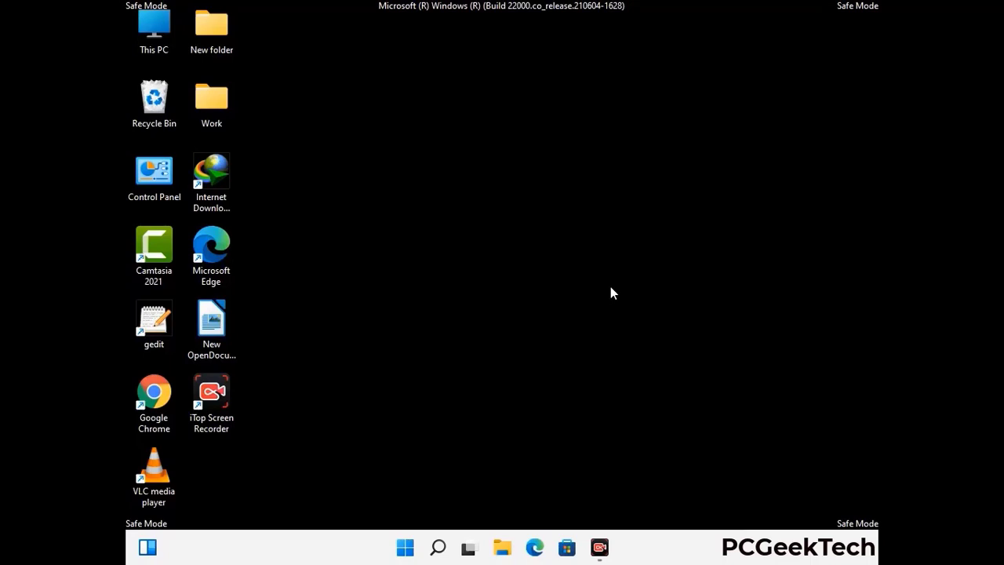
# Launch msconfig and uncheck Safe boot on the Boot tab.
pyautogui.press('super+r')
pyautogui.moveTo(291, 363); pyautogui.dragTo(513, 155)
pyautogui.write('ms')
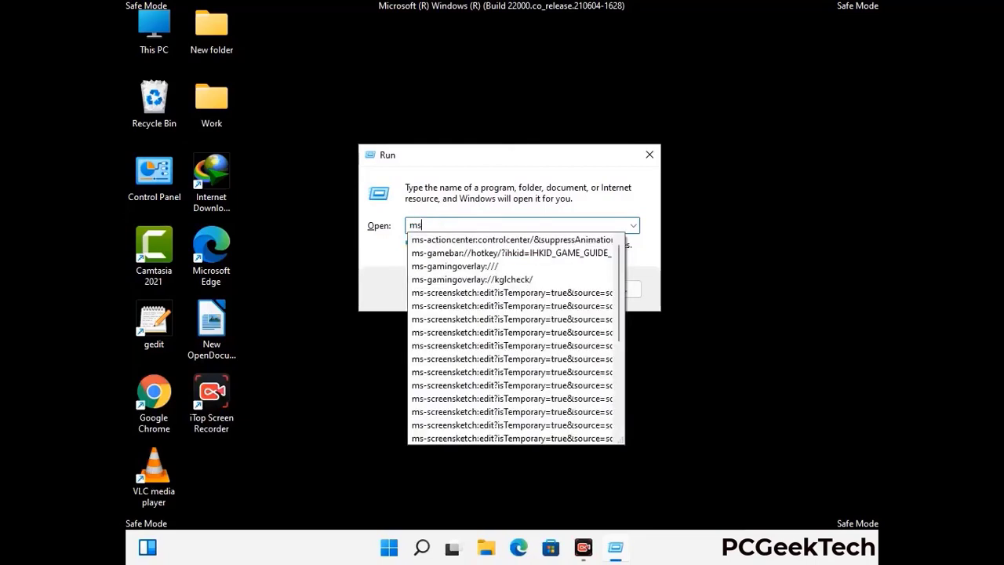
pyautogui.write('config')
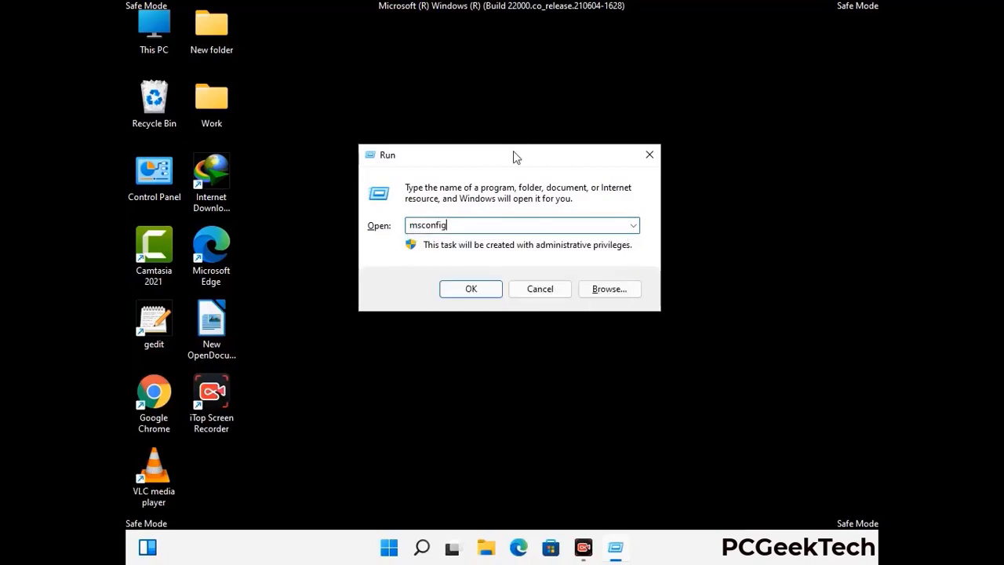
pyautogui.click(464, 288)
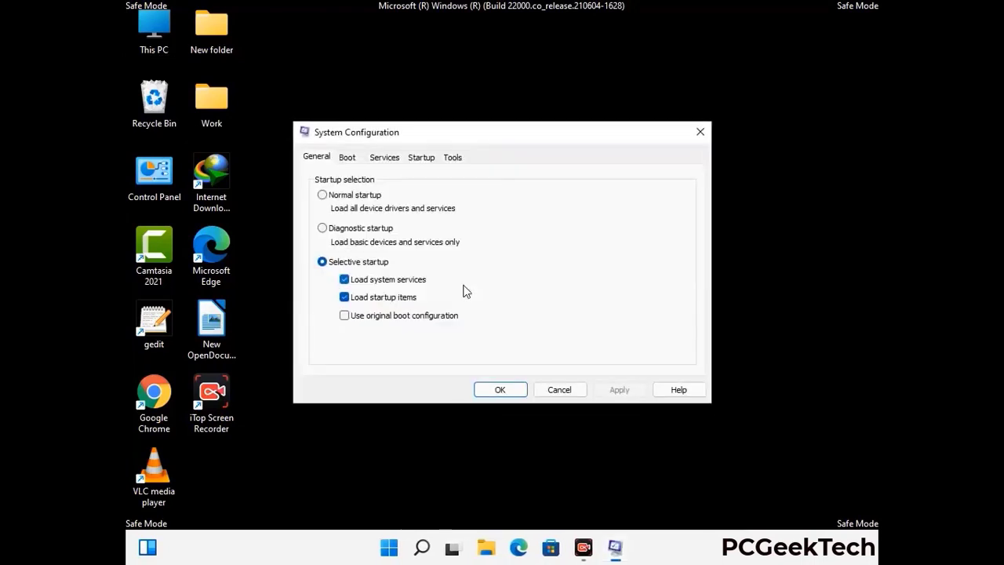
pyautogui.click(347, 158)
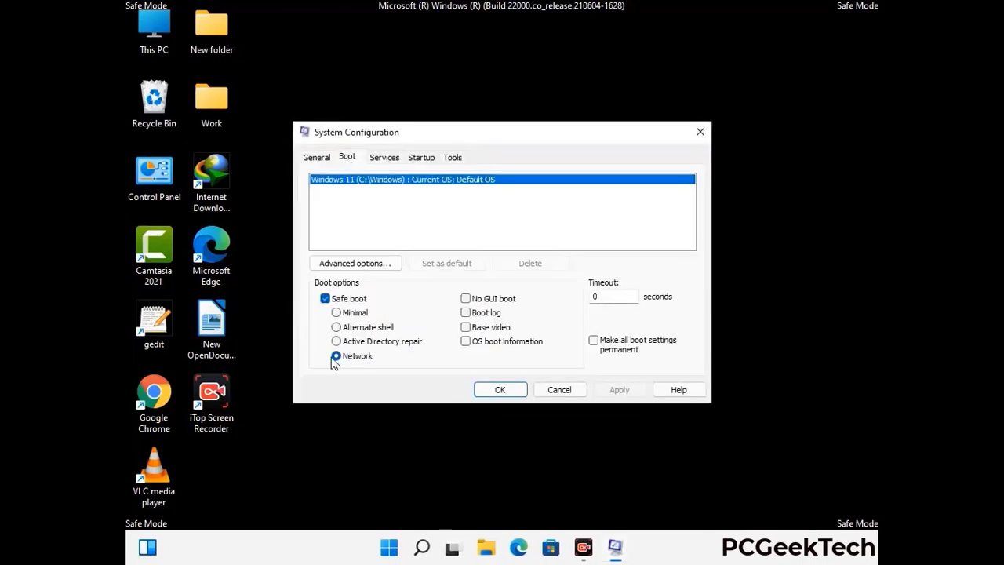
pyautogui.click(325, 299)
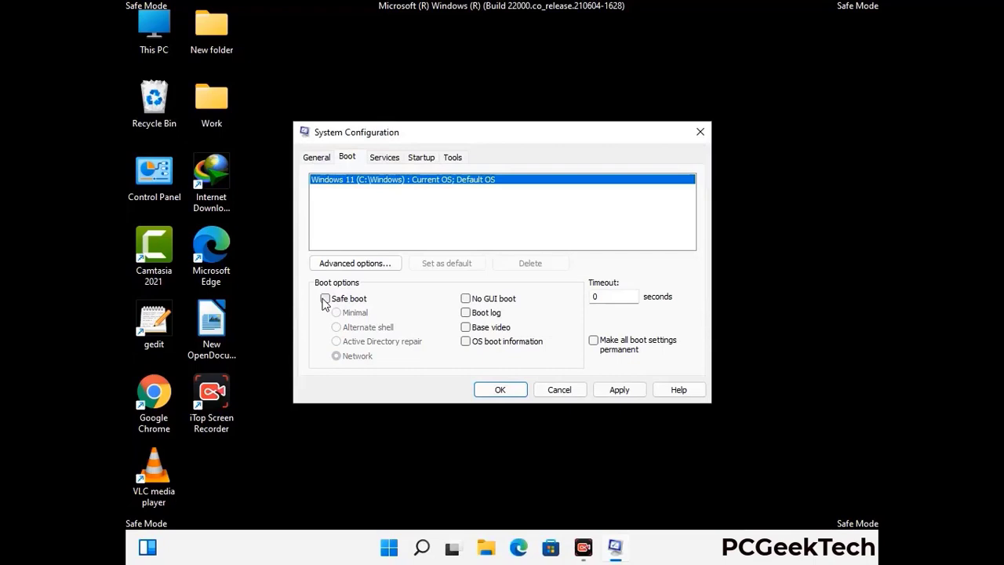